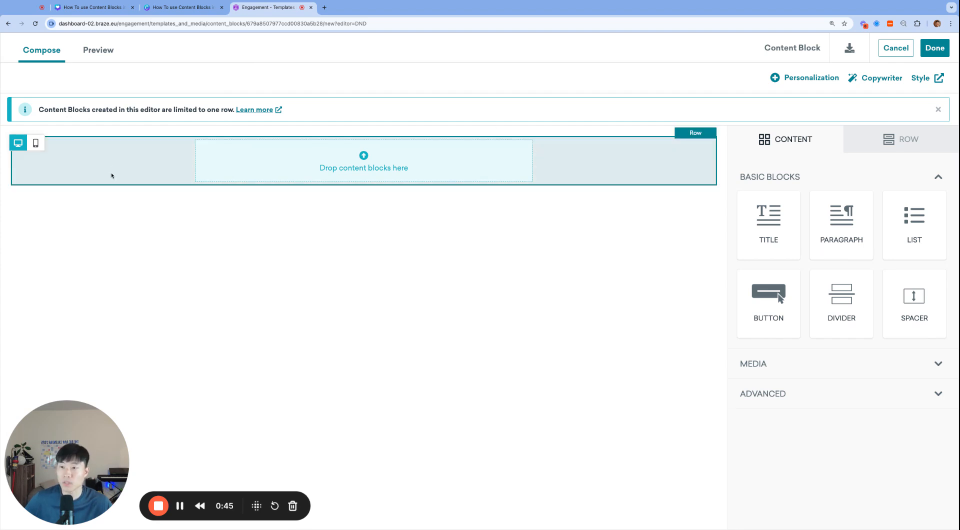
# Add a title block to the content block's empty row with the text "Welcome User!".
pyautogui.click(561, 160)
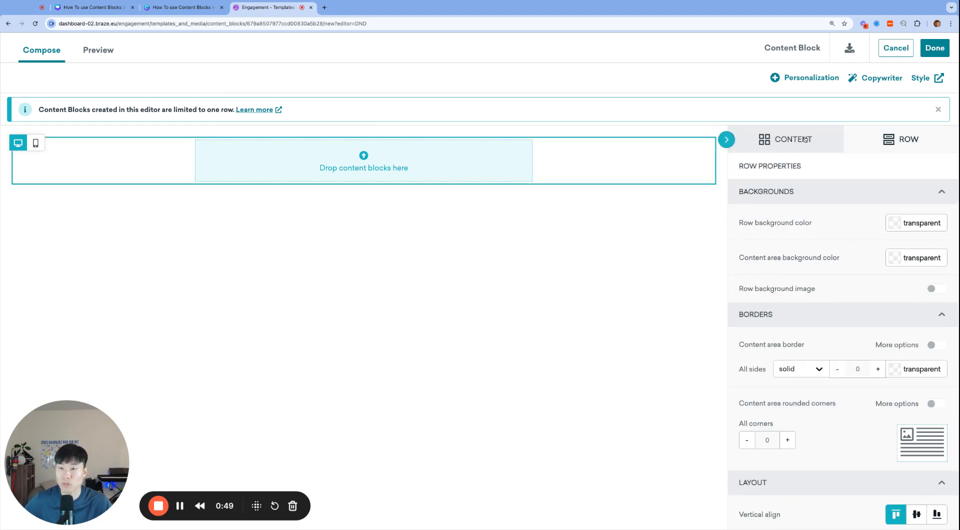
pyautogui.click(552, 192)
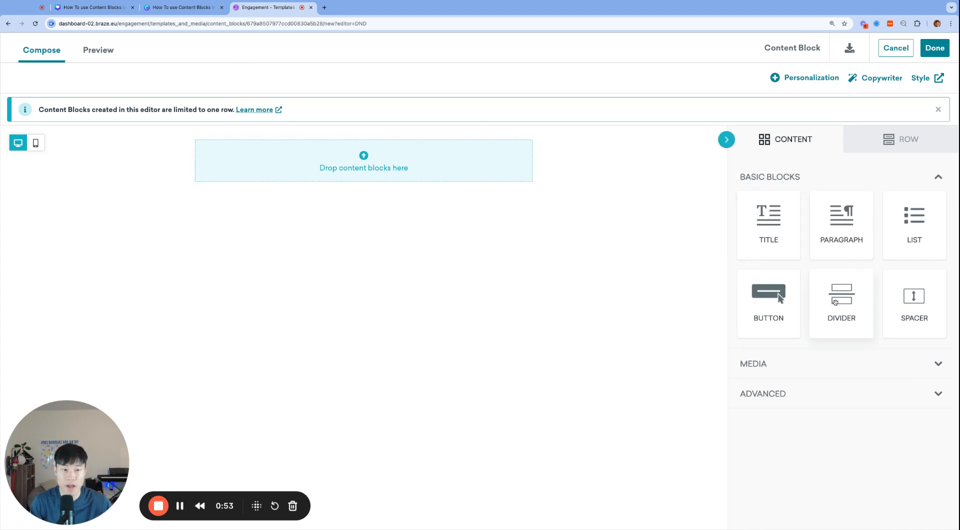
pyautogui.moveTo(841, 240)
pyautogui.mouseDown()
pyautogui.moveTo(894, 270)
pyautogui.moveTo(541, 230)
pyautogui.moveTo(736, 215)
pyautogui.moveTo(844, 241)
pyautogui.mouseUp()
pyautogui.moveTo(768, 220); pyautogui.dragTo(370, 160)
pyautogui.tripleClick(371, 160)
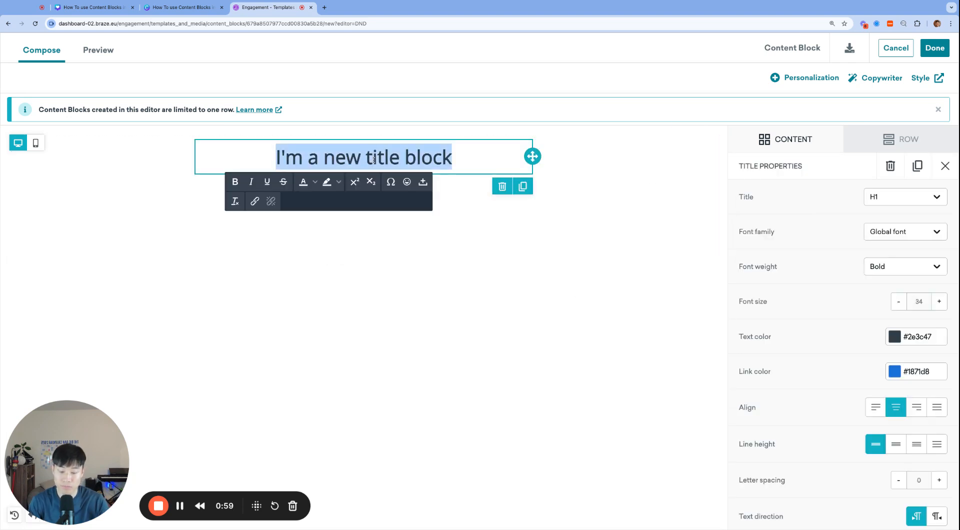
pyautogui.write('Welcome User!')
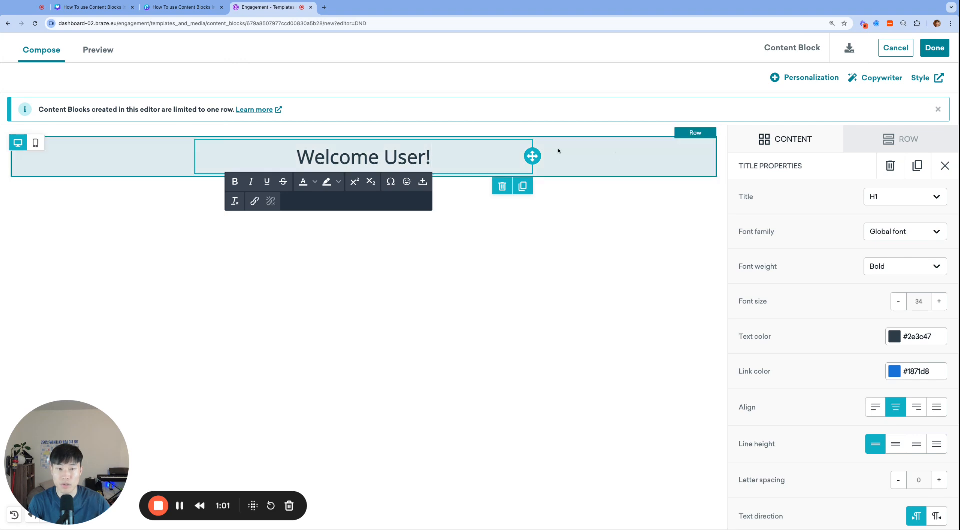
# Add a paragraph block below the title with the text "This is your Welcome Email.".
pyautogui.click(881, 148)
pyautogui.click(799, 139)
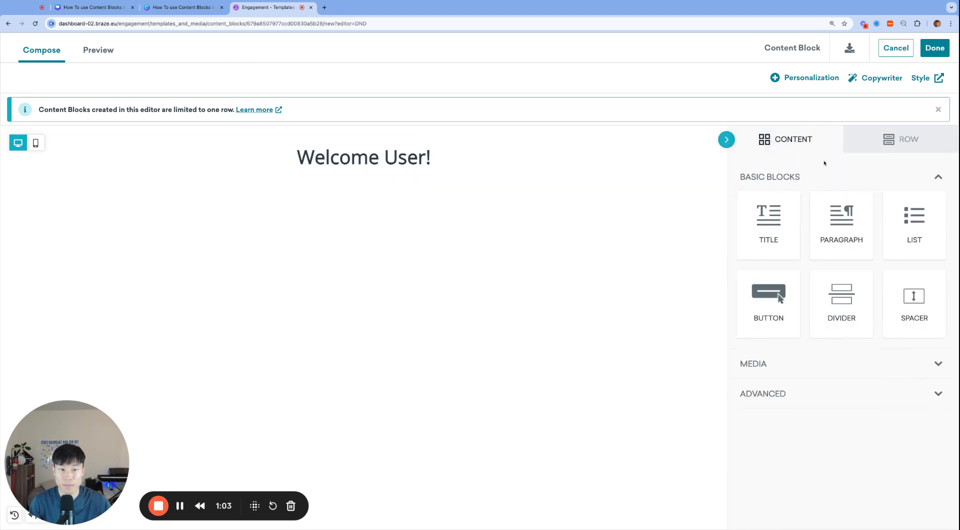
pyautogui.moveTo(835, 215); pyautogui.dragTo(404, 207)
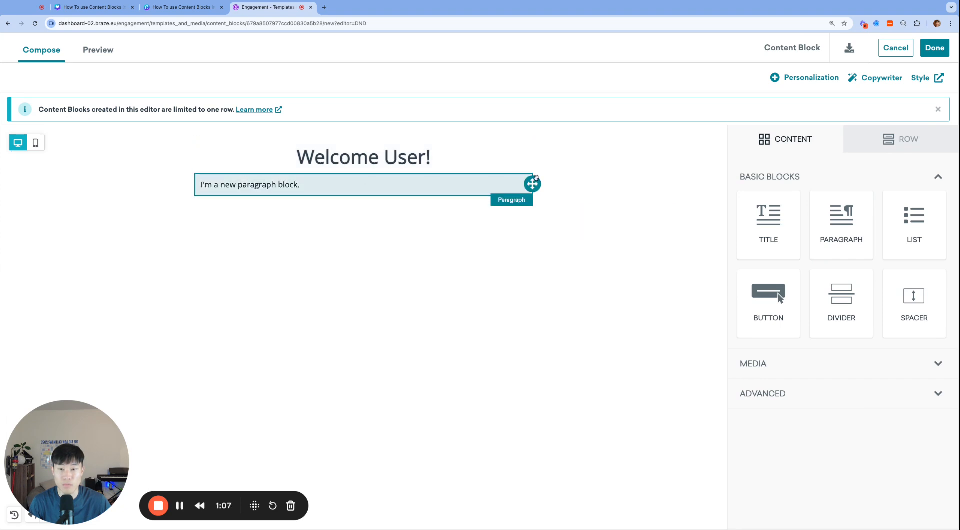
pyautogui.click(596, 168)
pyautogui.tripleClick(294, 186)
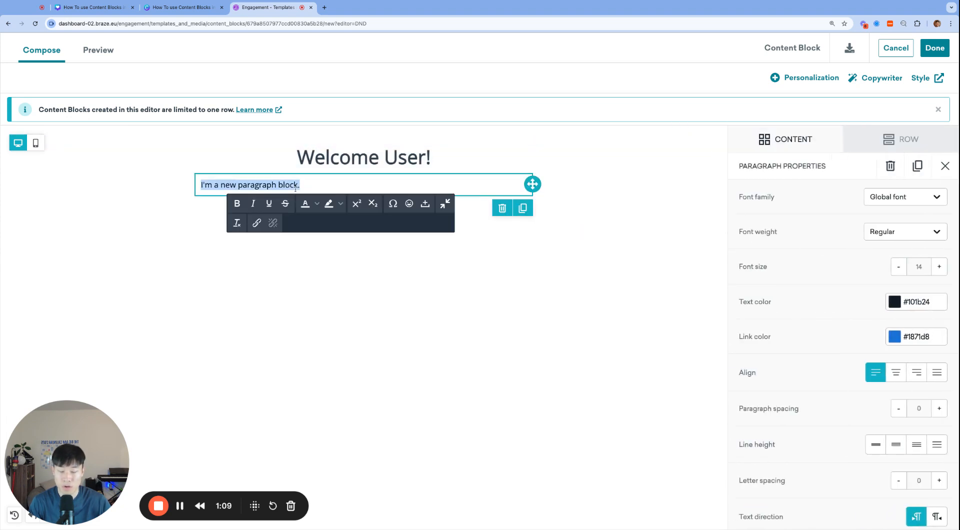
pyautogui.write('This is your ')
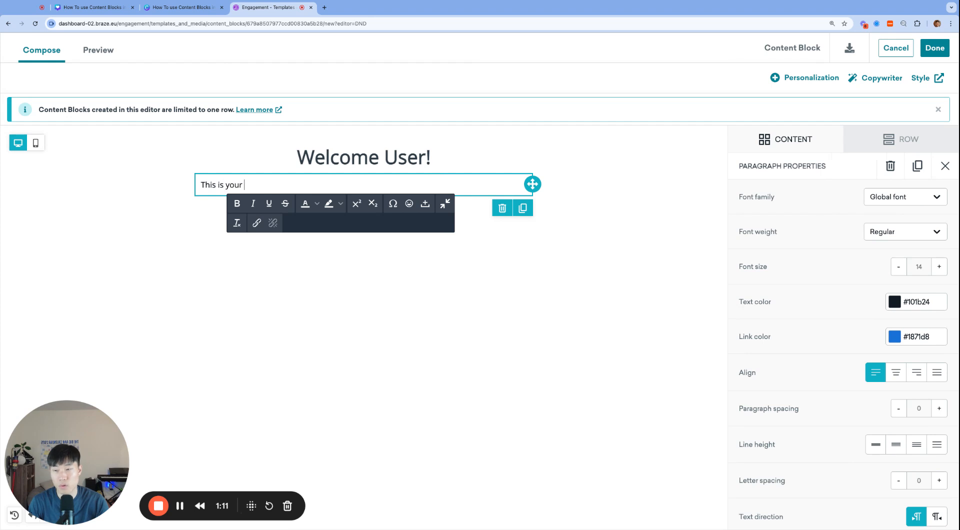
pyautogui.write('Welcome Email.')
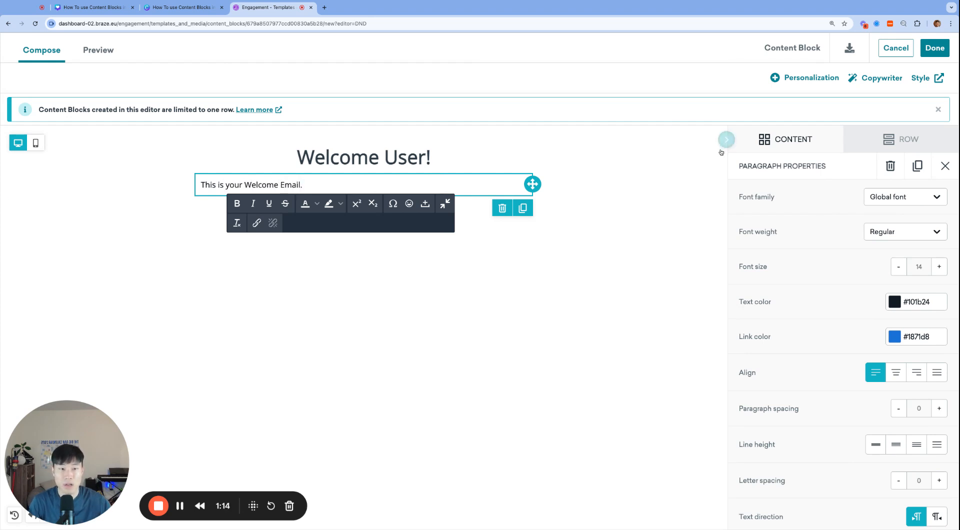
# Place an empty image block below the paragraph and finish editing the content block body.
pyautogui.click(789, 147)
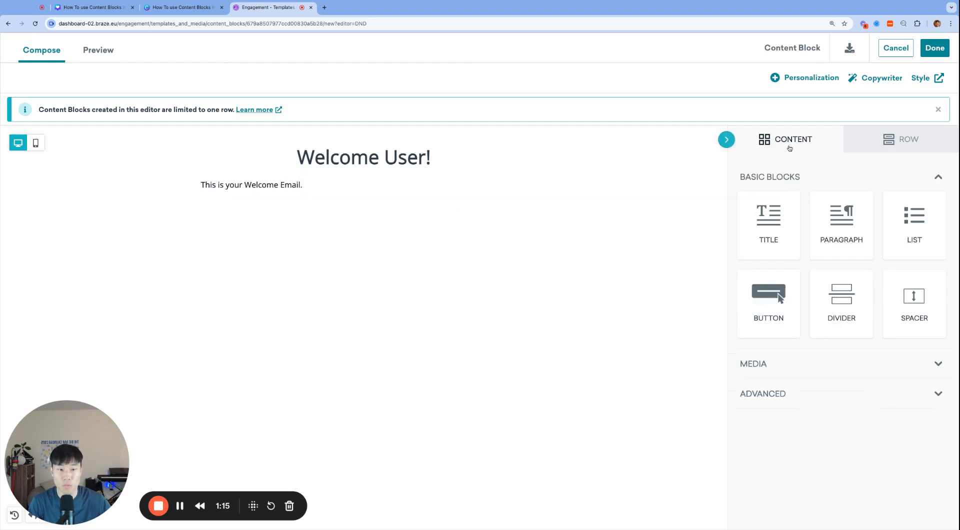
pyautogui.click(798, 365)
pyautogui.moveTo(768, 402); pyautogui.dragTo(320, 230)
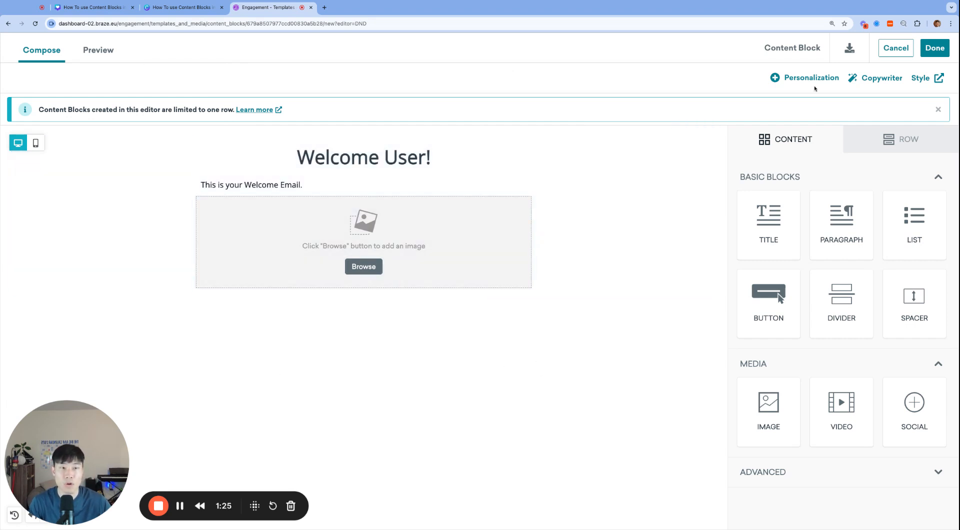
pyautogui.click(934, 47)
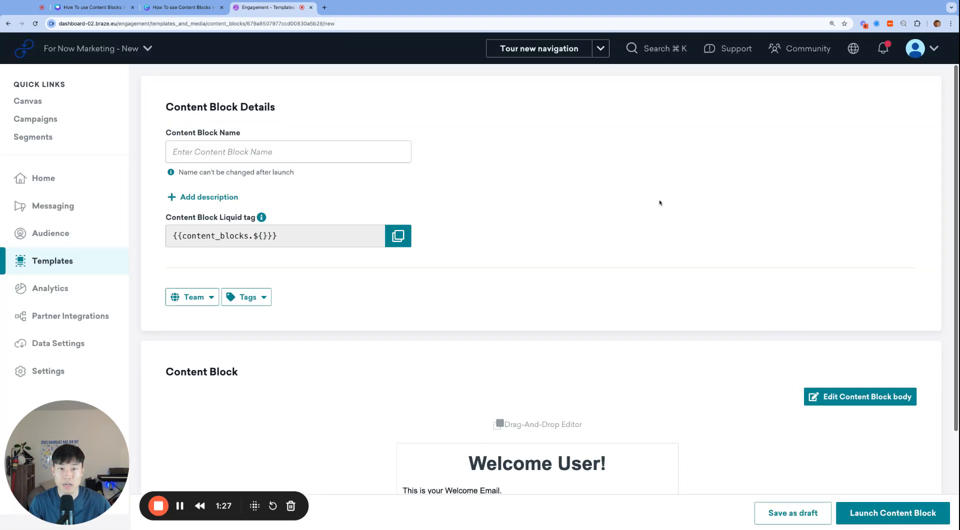
# Name the content block welcome-user-row and launch it.
pyautogui.click(878, 510)
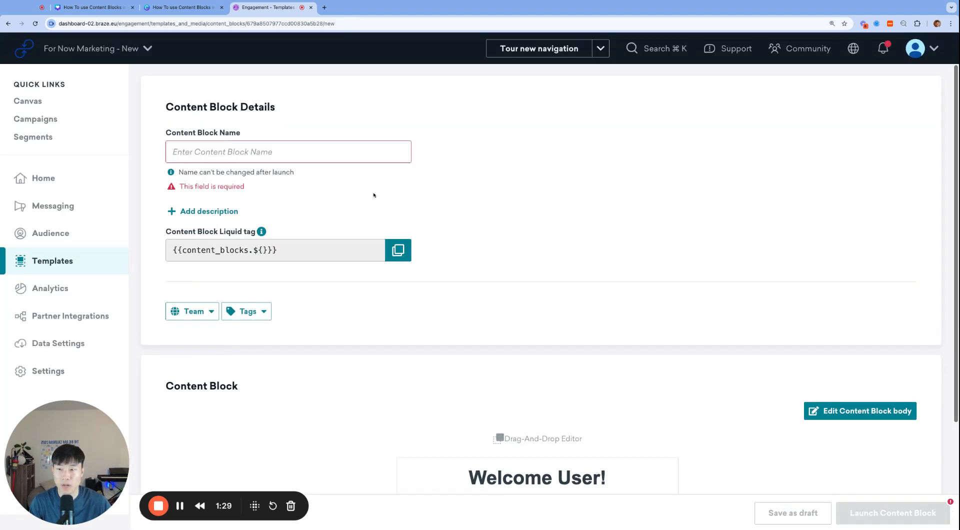
pyautogui.write('/we')
pyautogui.press('BackSpace')
pyautogui.press('BackSpace')
pyautogui.press('BackSpace')
pyautogui.write('wel')
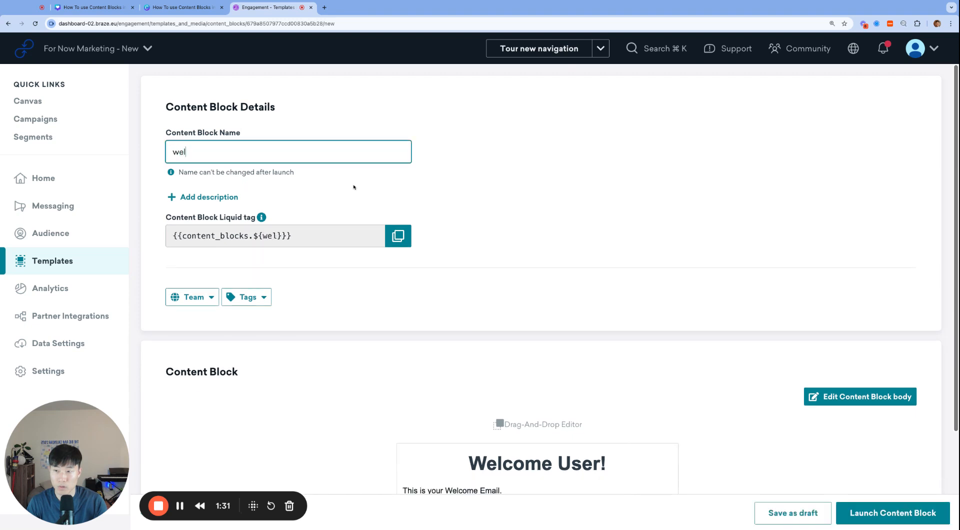
pyautogui.write('come-user-row')
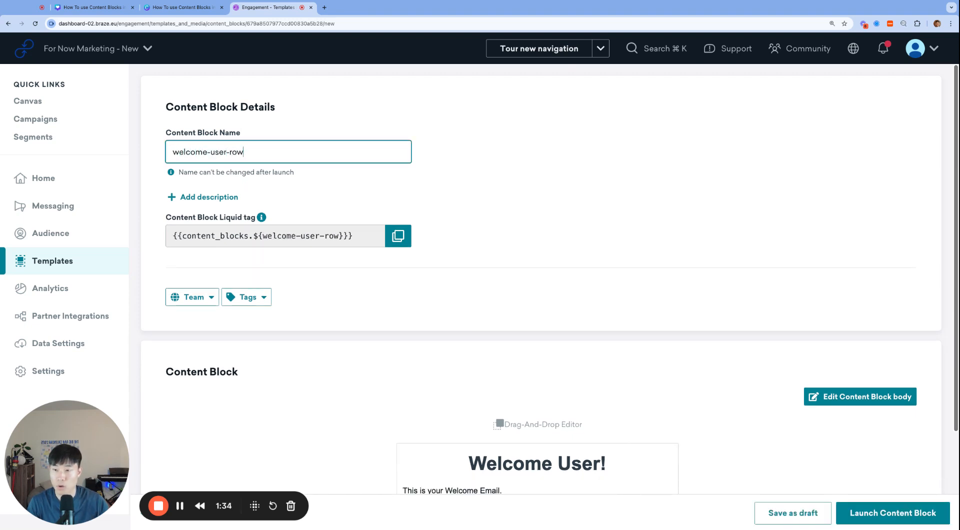
pyautogui.click(745, 364)
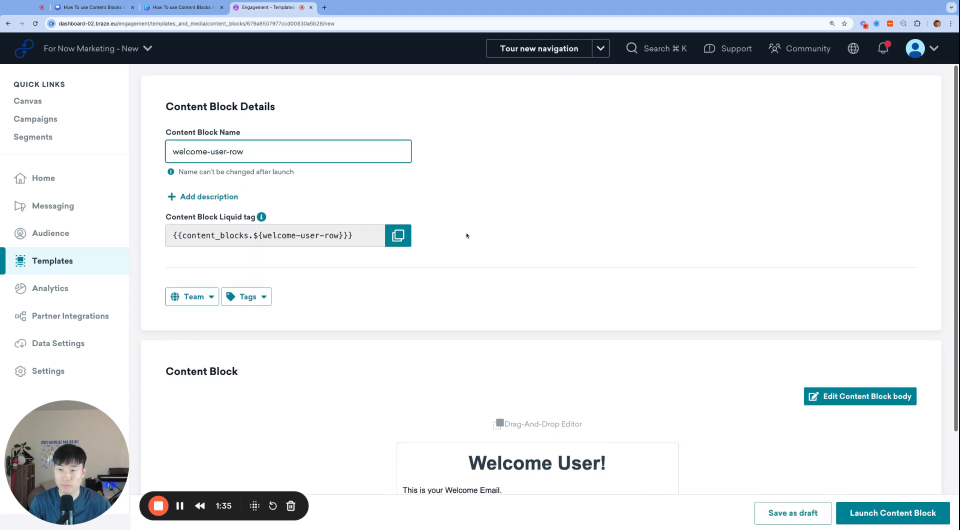
pyautogui.scroll(-3, 745, 365)
pyautogui.scroll(3, 570, 278)
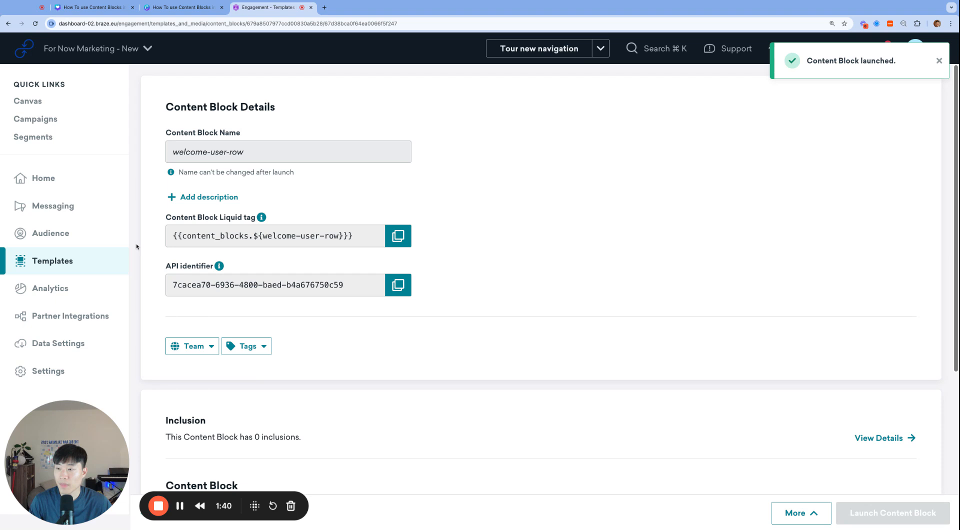
# Open the campaigns page in a new browser tab and create a new single-channel email campaign.
pyautogui.moveTo(93, 211)
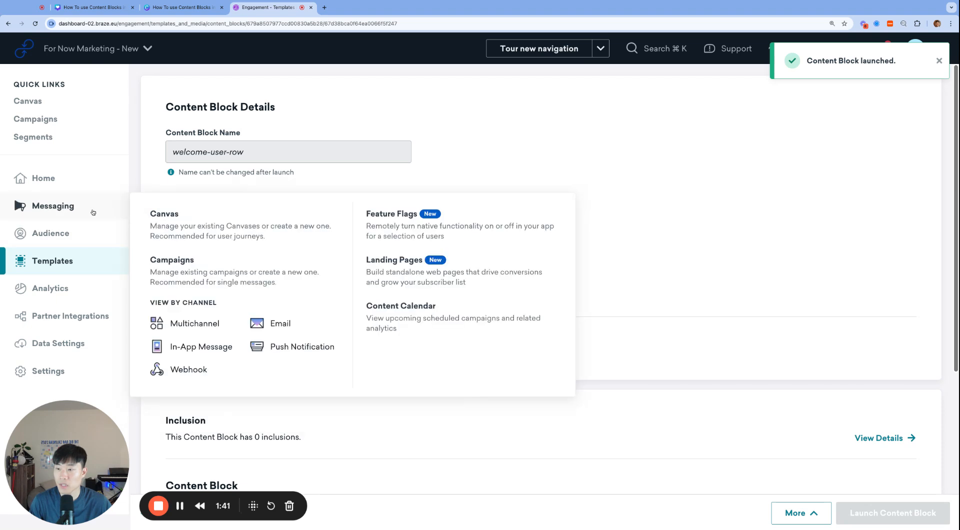
pyautogui.click(188, 261)
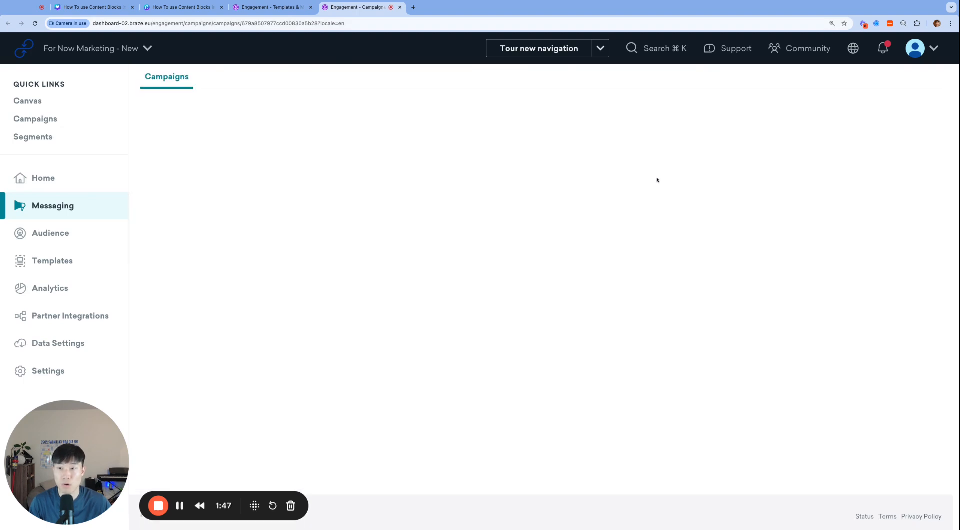
pyautogui.click(877, 112)
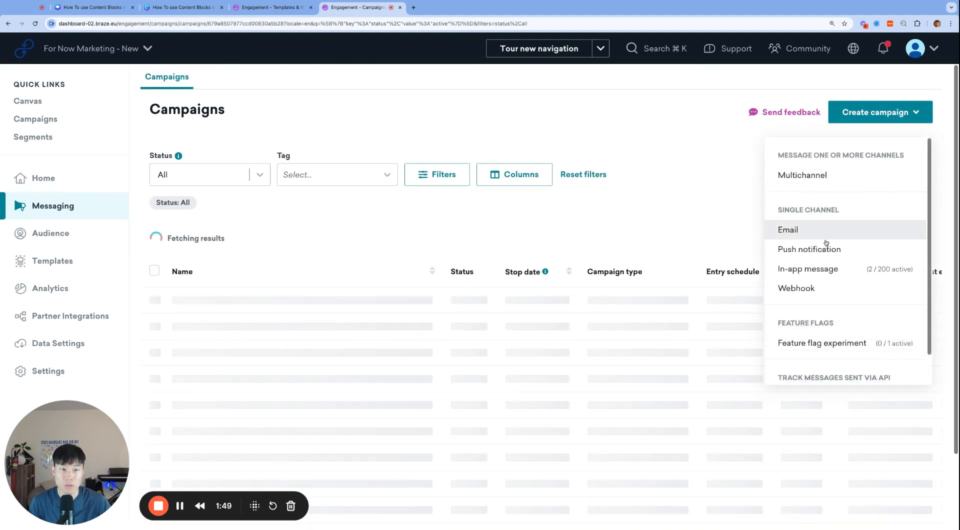
pyautogui.click(825, 240)
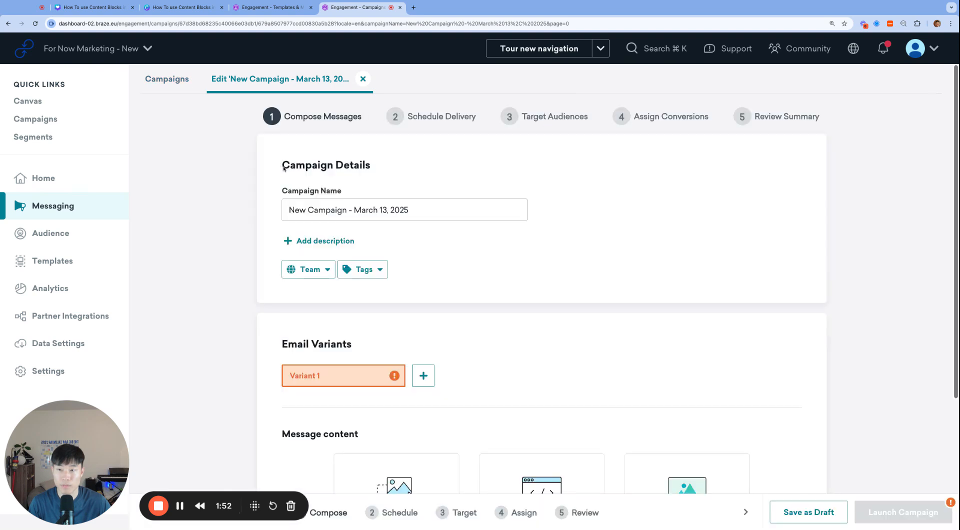
# Name the campaign "Welcome User - Content Blocks" and open its blank email body in the drag-and-drop editor.
pyautogui.tripleClick(348, 209)
pyautogui.write('Wel')
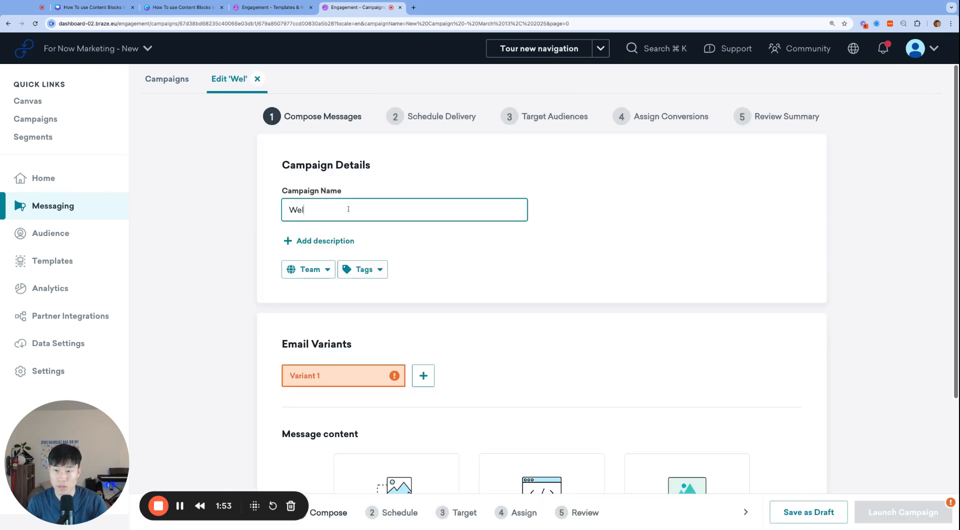
pyautogui.write('come User - Content Blocks')
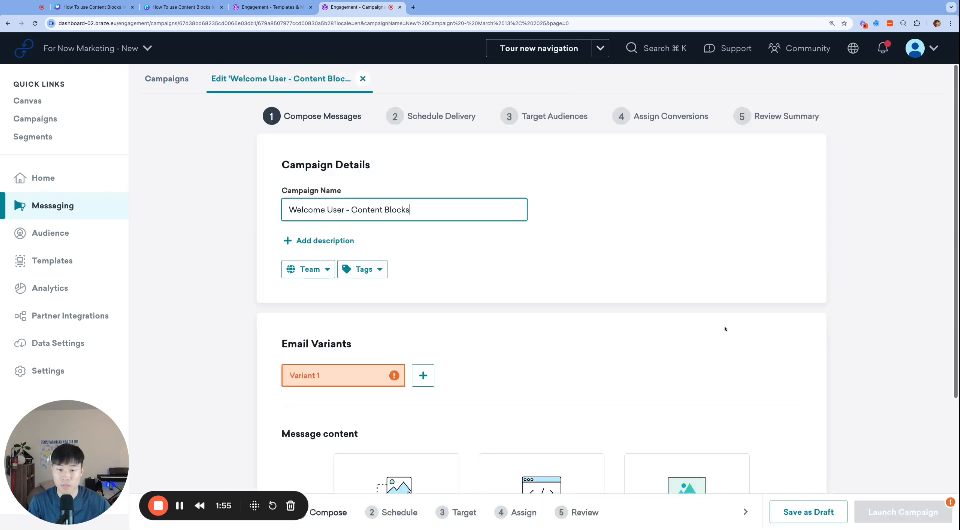
pyautogui.scroll(-4, 725, 329)
pyautogui.click(400, 339)
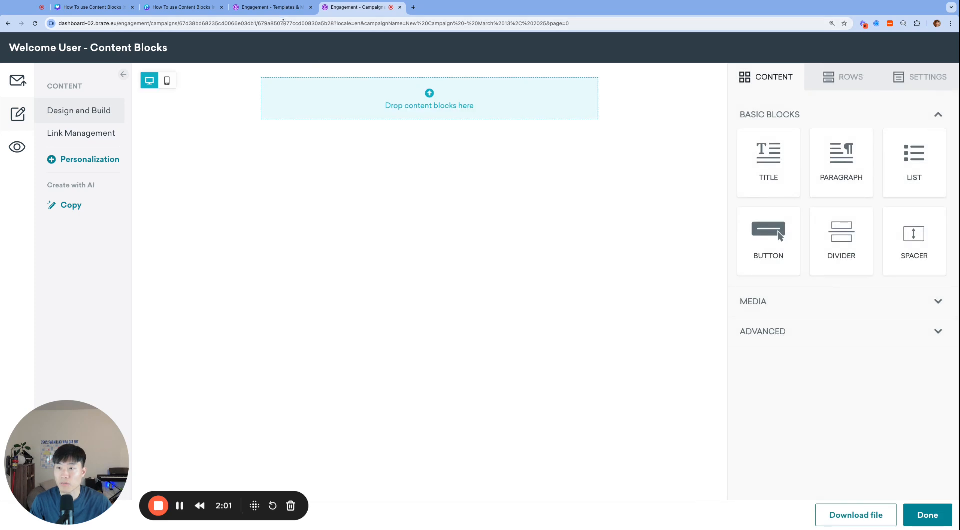
# Review the inclusion and body sections on the launched content block's page and return to the email editor.
pyautogui.click(272, 7)
pyautogui.scroll(-5, 471, 300)
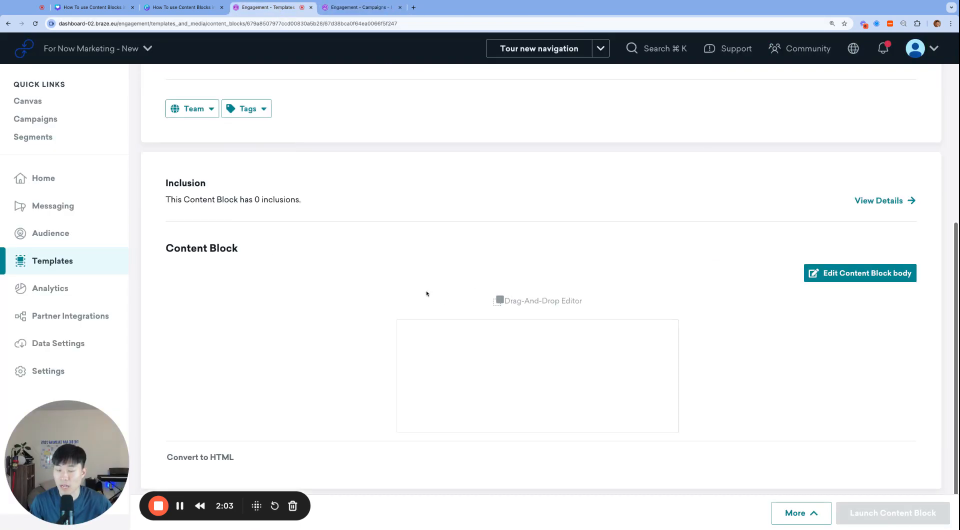
pyautogui.hotkey('ctrl', 'Tab')
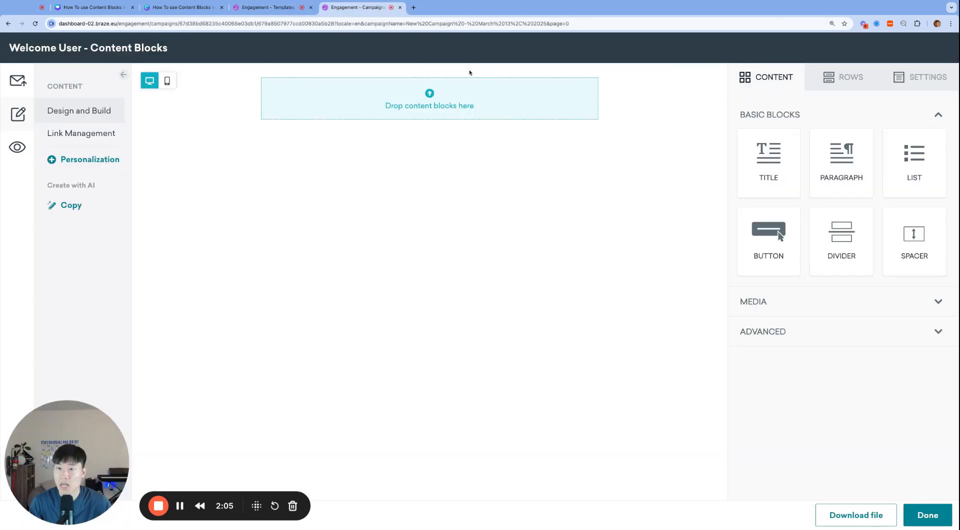
# Show the saved Content Blocks among the row types and insert the welcome-user-row block into the email below the empty row.
pyautogui.click(848, 85)
pyautogui.click(839, 112)
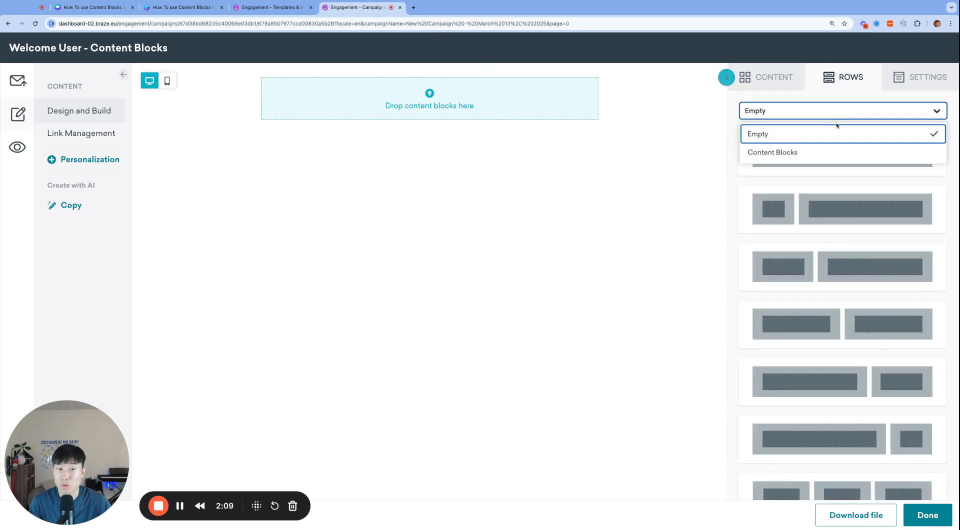
pyautogui.click(838, 112)
pyautogui.scroll(-5, 856, 312)
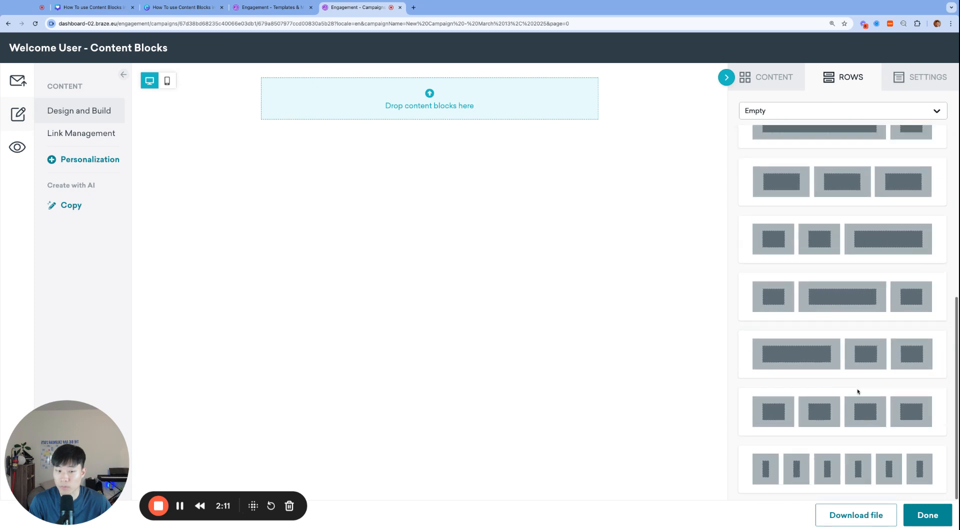
pyautogui.scroll(5, 850, 350)
pyautogui.click(845, 113)
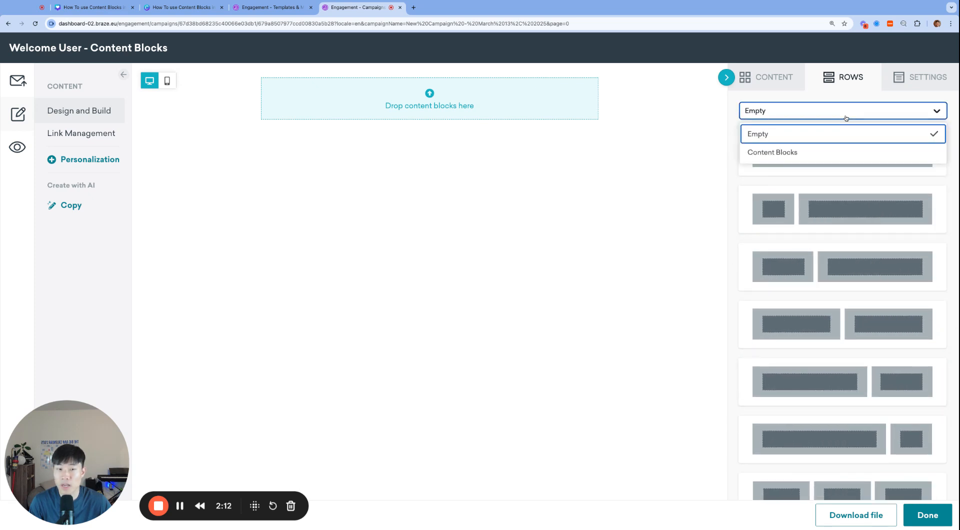
pyautogui.click(847, 157)
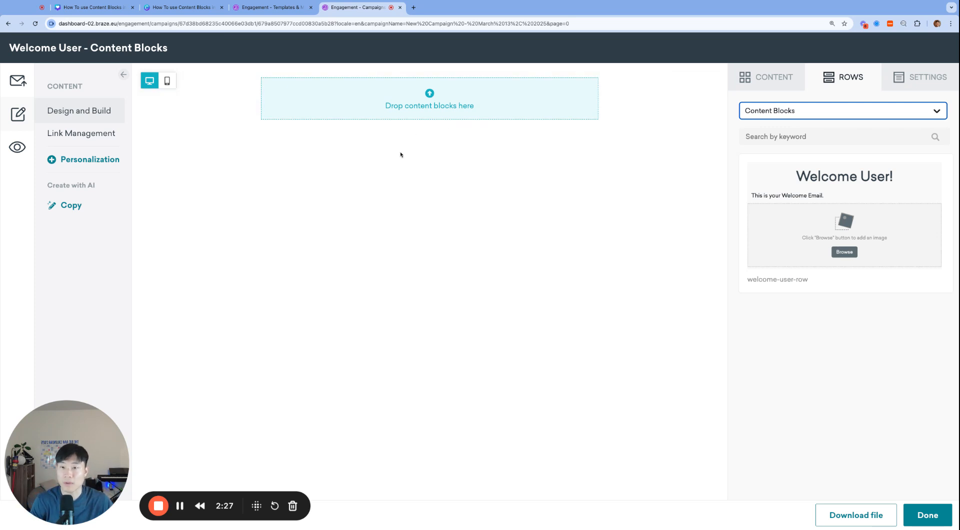
pyautogui.click(842, 114)
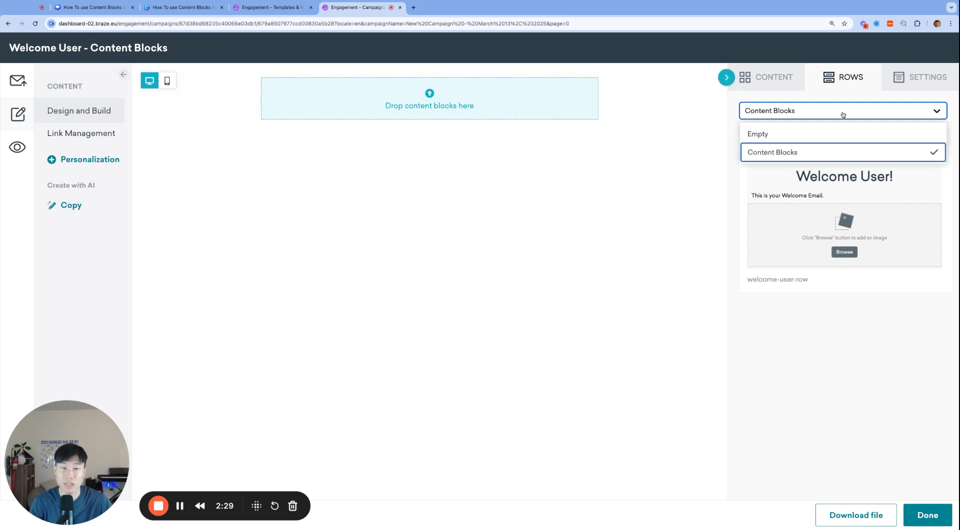
pyautogui.click(842, 151)
pyautogui.moveTo(852, 199); pyautogui.dragTo(560, 131)
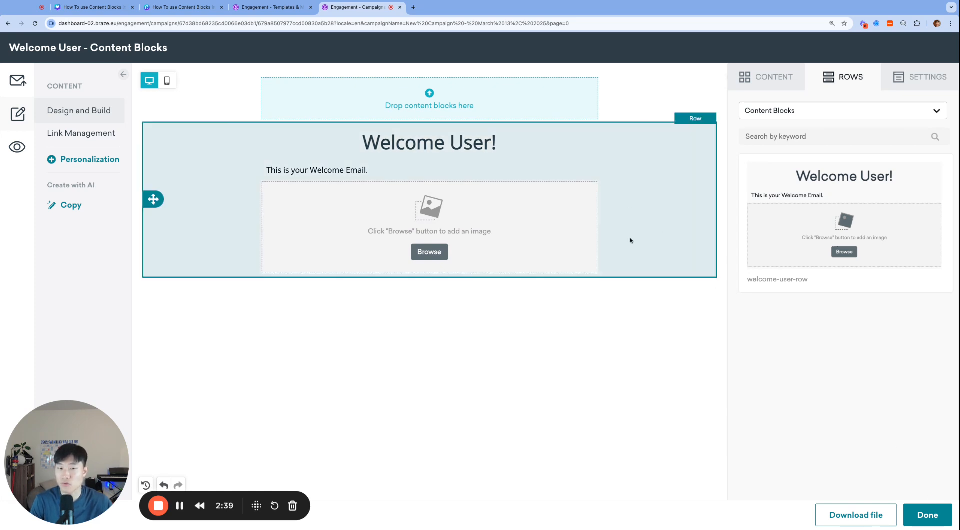
# Finish editing the email, save the campaign as a draft and go back to the content block's page.
pyautogui.click(926, 514)
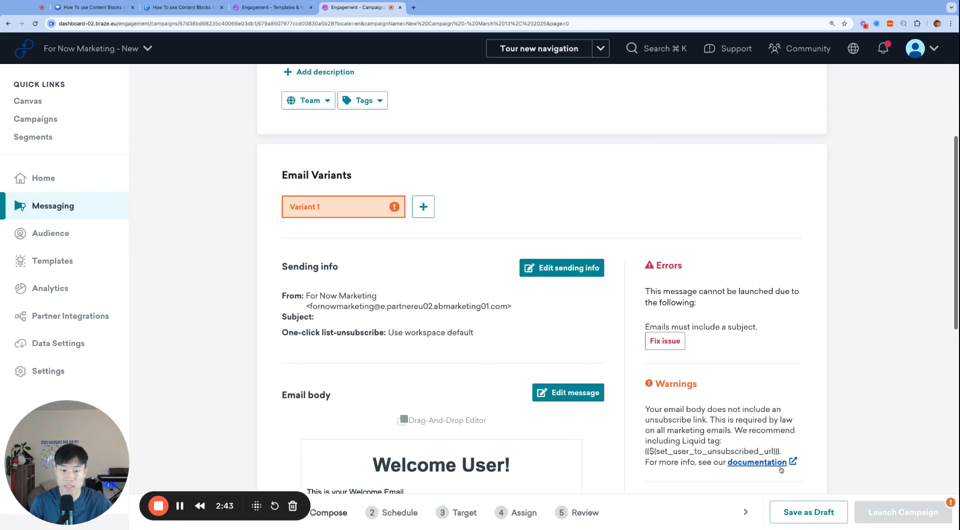
pyautogui.click(791, 508)
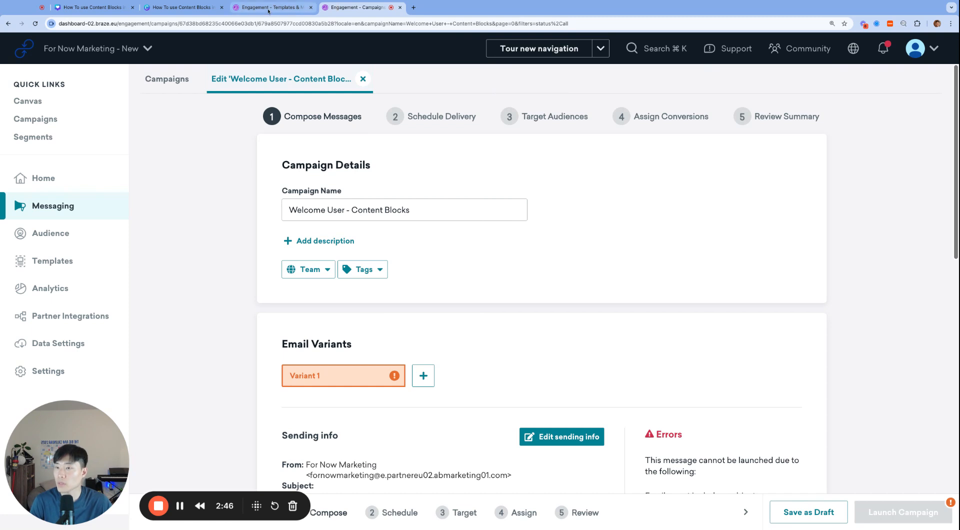
pyautogui.click(268, 8)
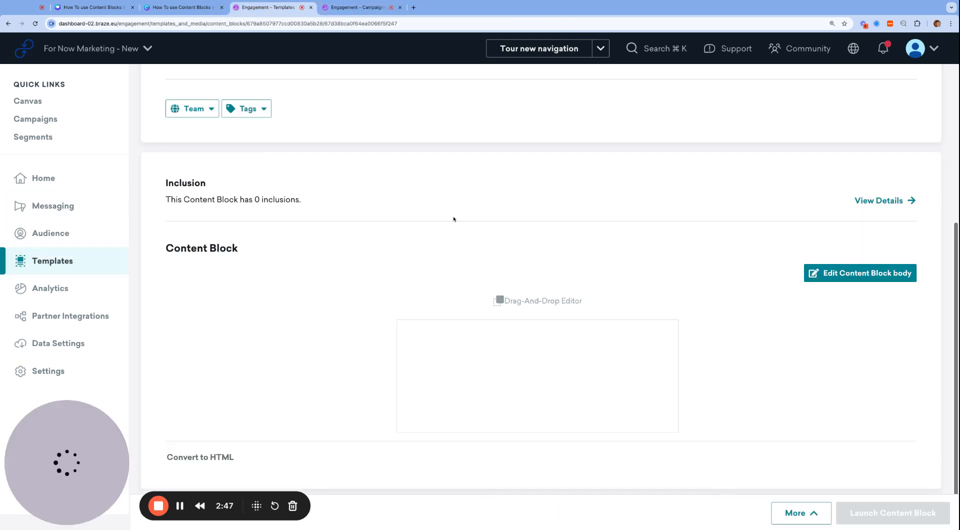
# Open the content block's body for editing and set the "Welcome User!" title's text color to #0741ad.
pyautogui.click(520, 369)
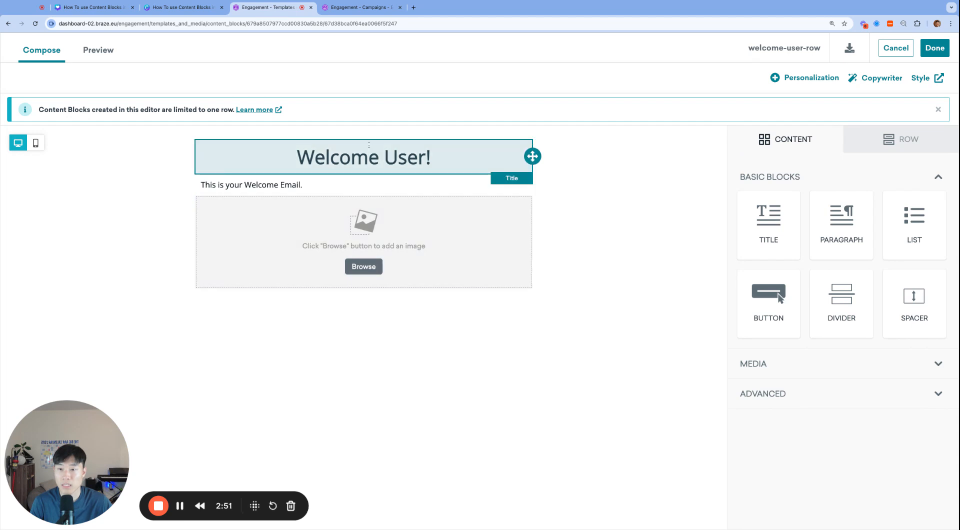
pyautogui.tripleClick(369, 150)
pyautogui.click(908, 371)
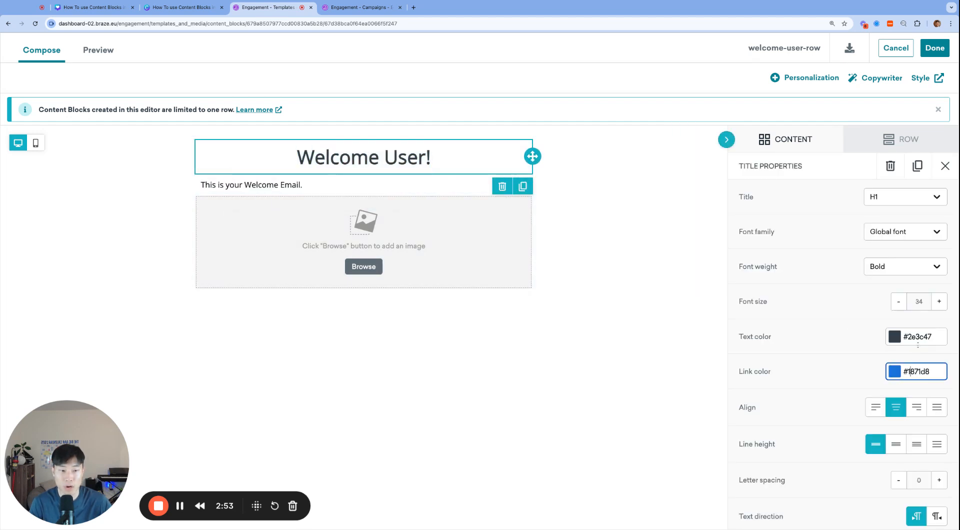
pyautogui.click(920, 337)
pyautogui.write('0741ed')
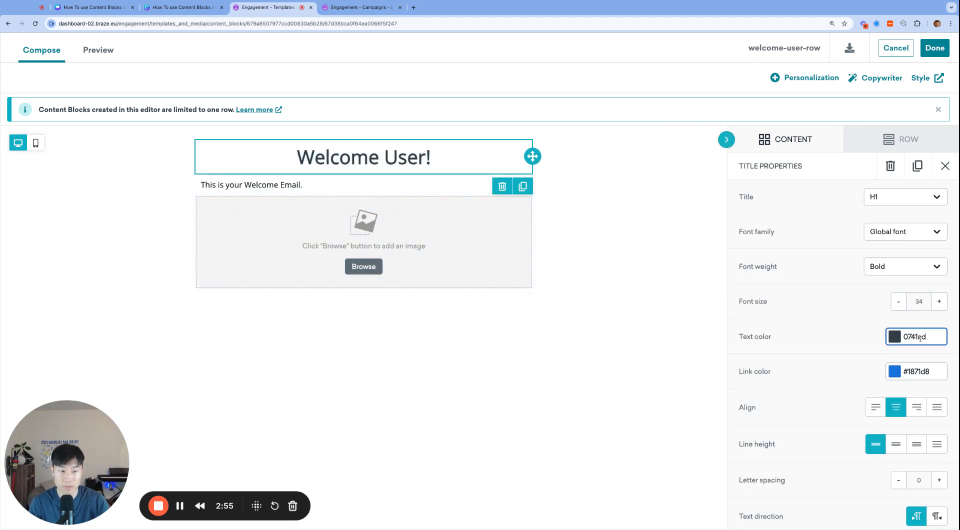
pyautogui.click(912, 337)
pyautogui.click(680, 304)
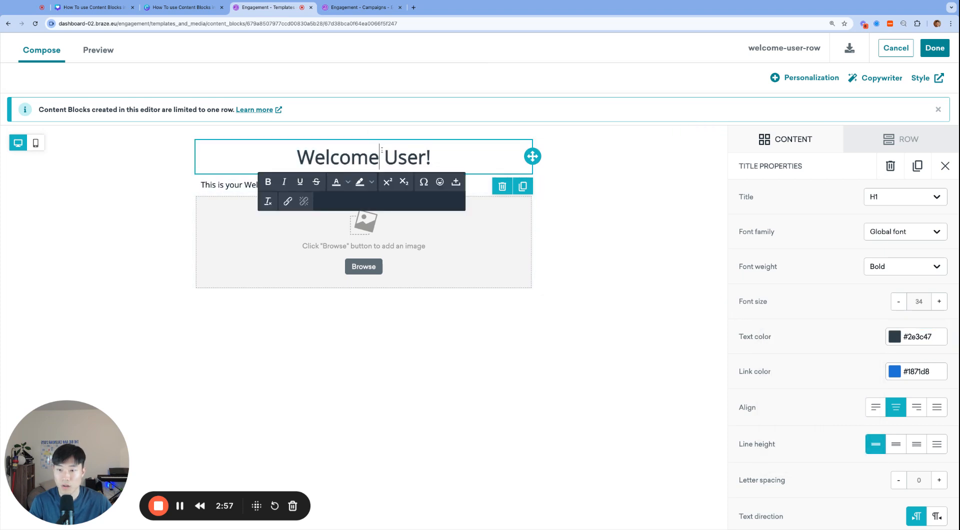
pyautogui.click(914, 338)
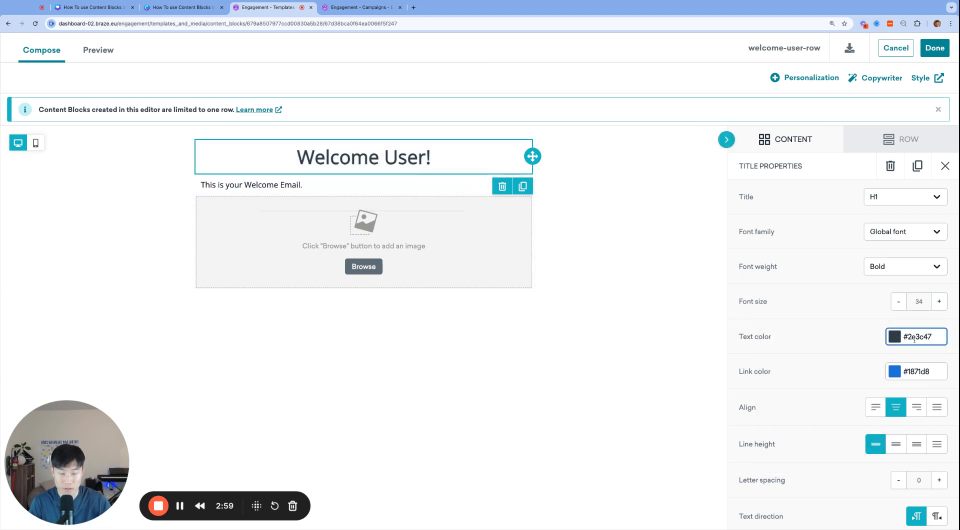
pyautogui.press('shift+super+Right')
pyautogui.write('0741ad')
pyautogui.press('Return')
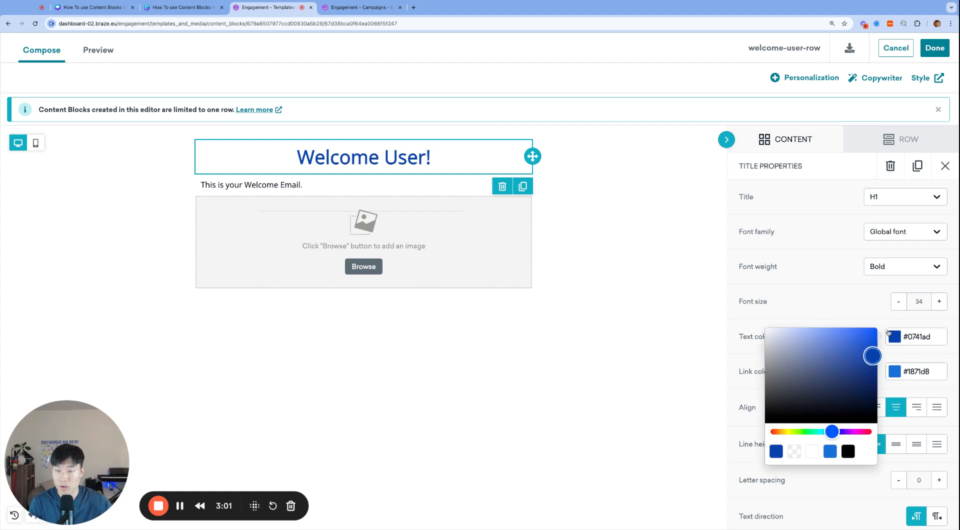
pyautogui.click(645, 242)
# Finish editing the content block's body and launch the updated block.
pyautogui.click(934, 48)
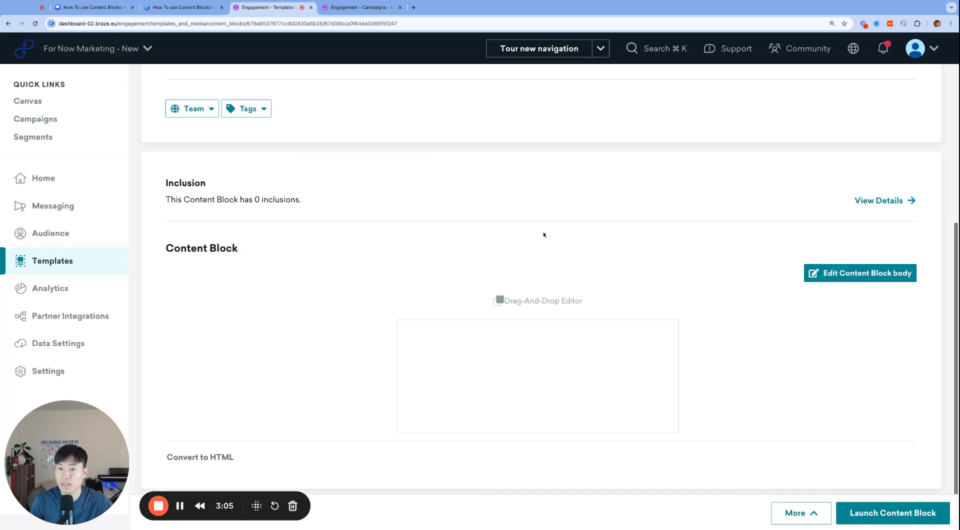
pyautogui.scroll(5, 543, 234)
pyautogui.scroll(-5, 502, 307)
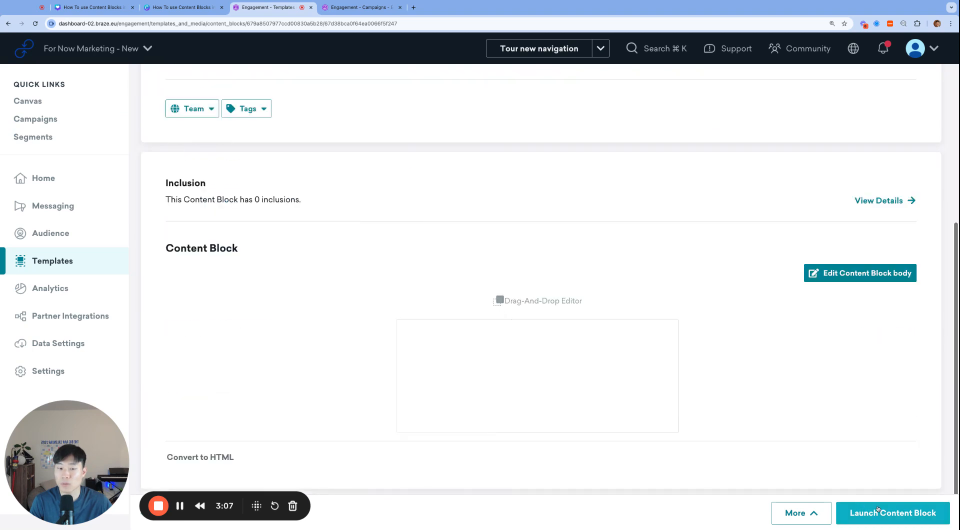
pyautogui.click(892, 513)
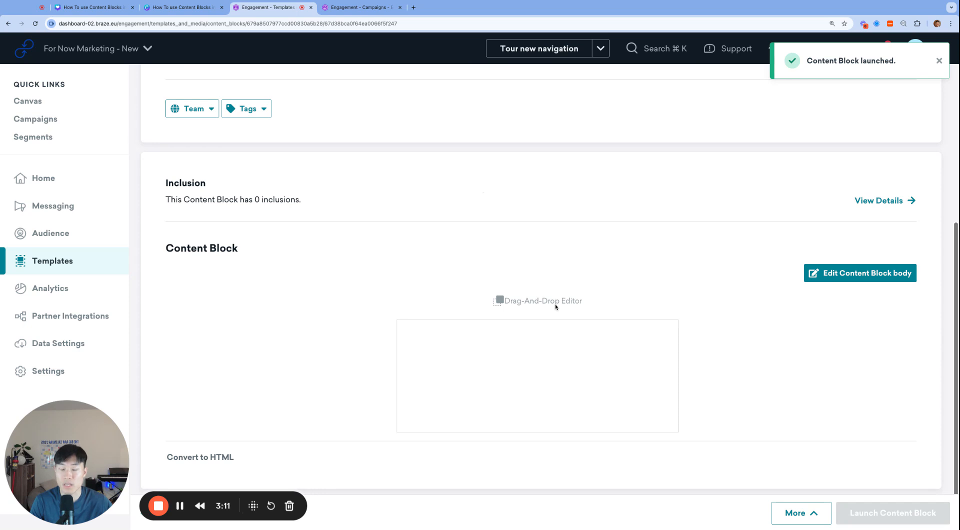
# Review the launched content block's details, inclusions and body preview.
pyautogui.scroll(6, 575, 311)
pyautogui.scroll(-4, 599, 317)
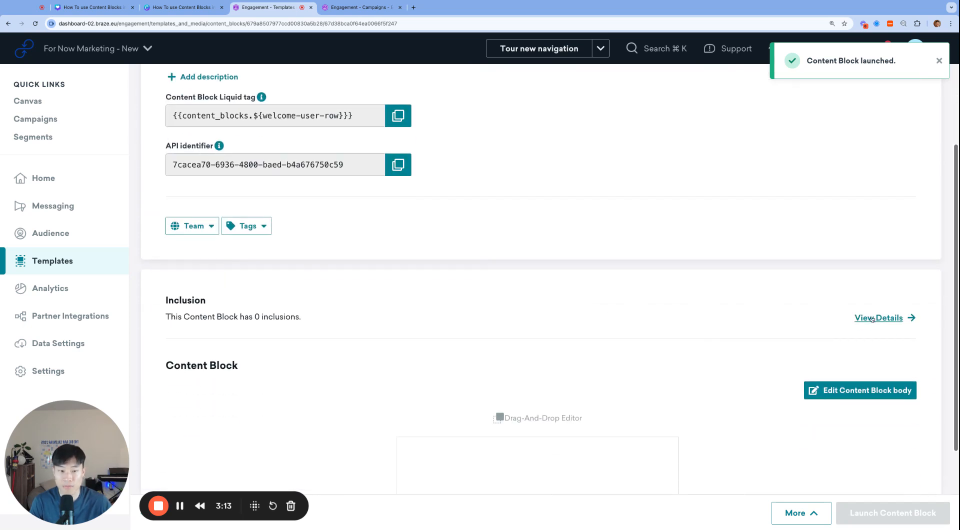
pyautogui.click(882, 320)
pyautogui.click(233, 88)
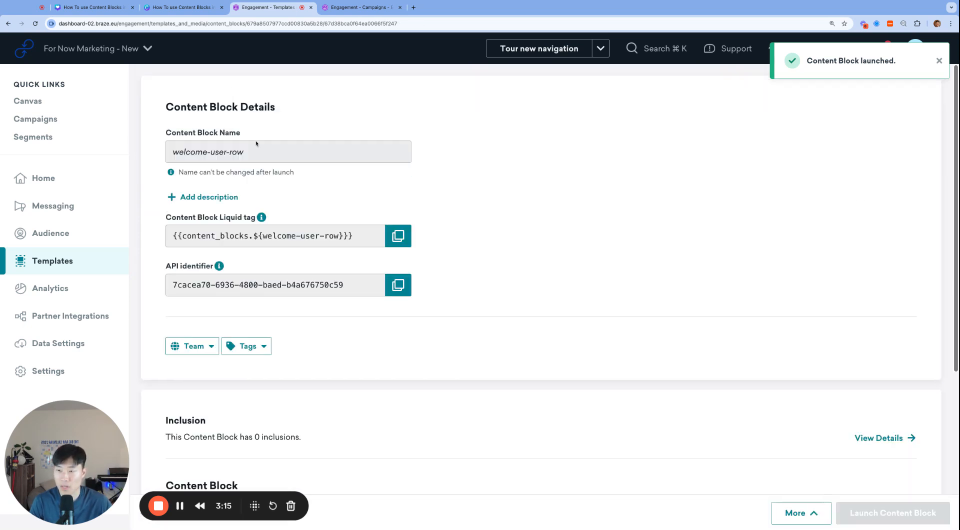
pyautogui.scroll(-5, 343, 310)
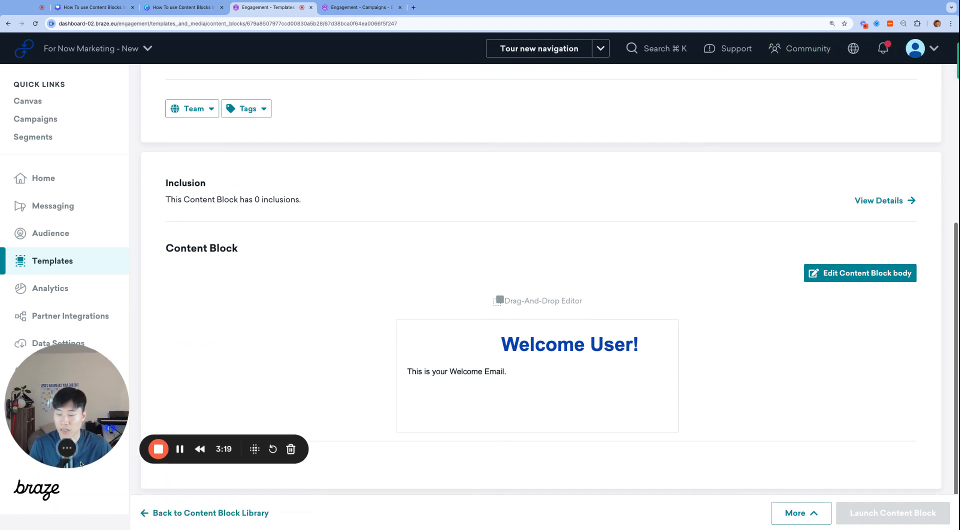
# Go back to the Content Block Library, reopen welcome-user-row to check its details and reload the page.
pyautogui.click(198, 514)
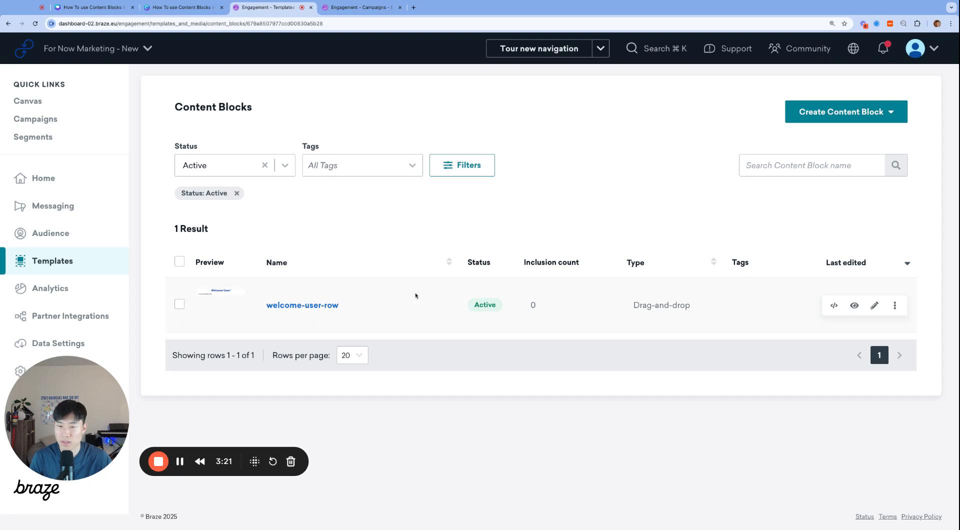
pyautogui.click(306, 305)
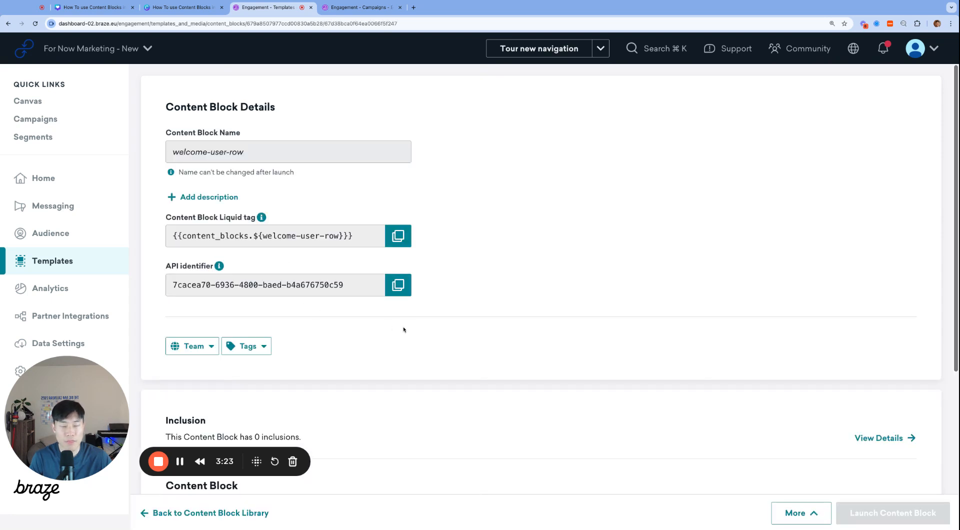
pyautogui.scroll(-4, 463, 339)
pyautogui.scroll(4, 473, 345)
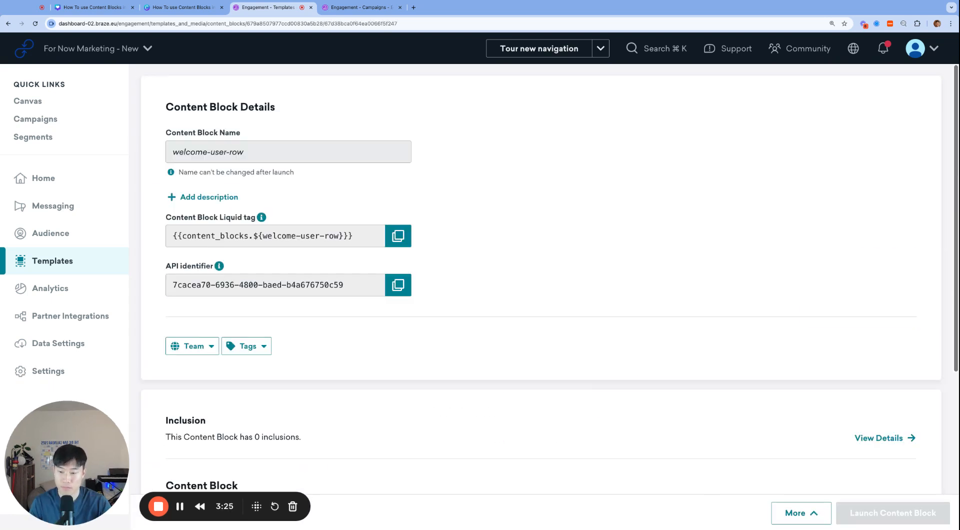
pyautogui.press('super+r')
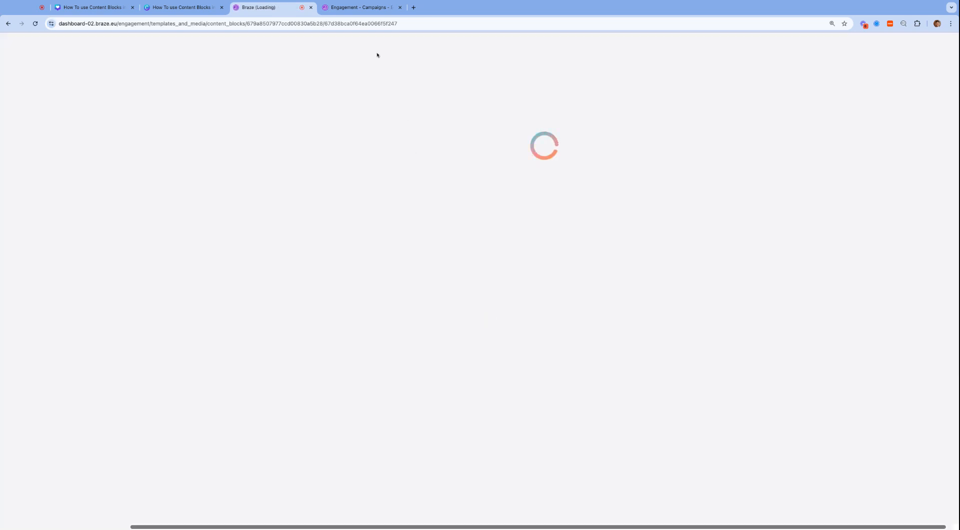
# Switch to the "Welcome User - Content Blocks" campaign, check its email body preview and save it as a draft.
pyautogui.click(360, 7)
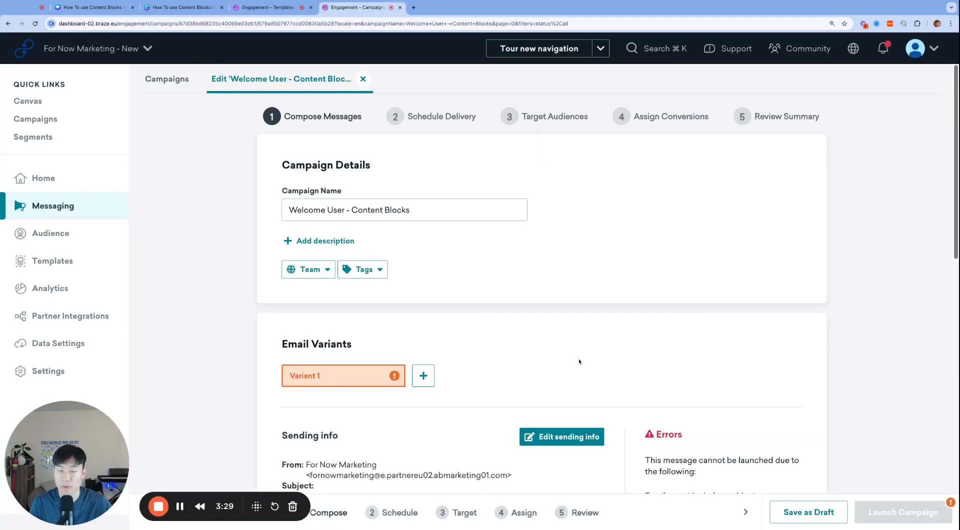
pyautogui.scroll(-5, 579, 361)
pyautogui.click(807, 516)
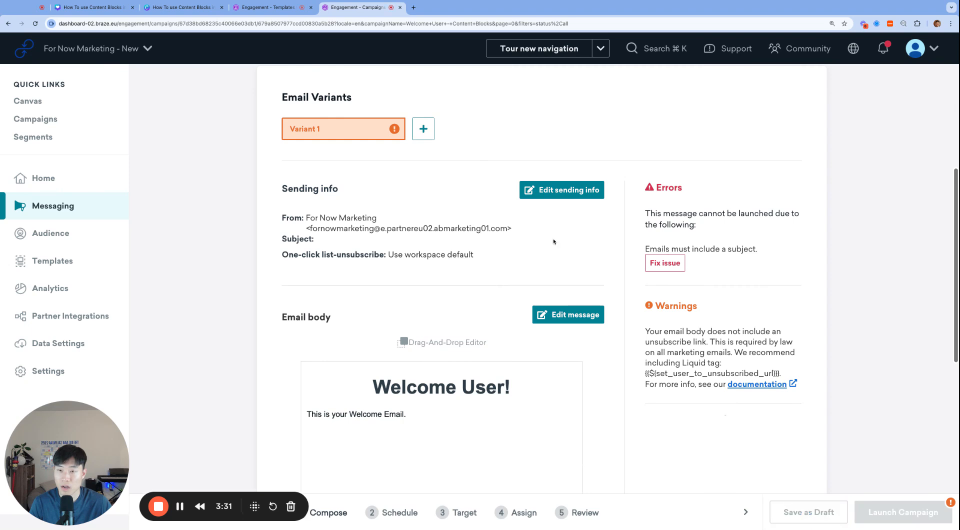
# Return to the content block's page and check its inclusion section and details.
pyautogui.hotkey('ctrl', 'shift', 'Tab')
pyautogui.scroll(-4, 478, 366)
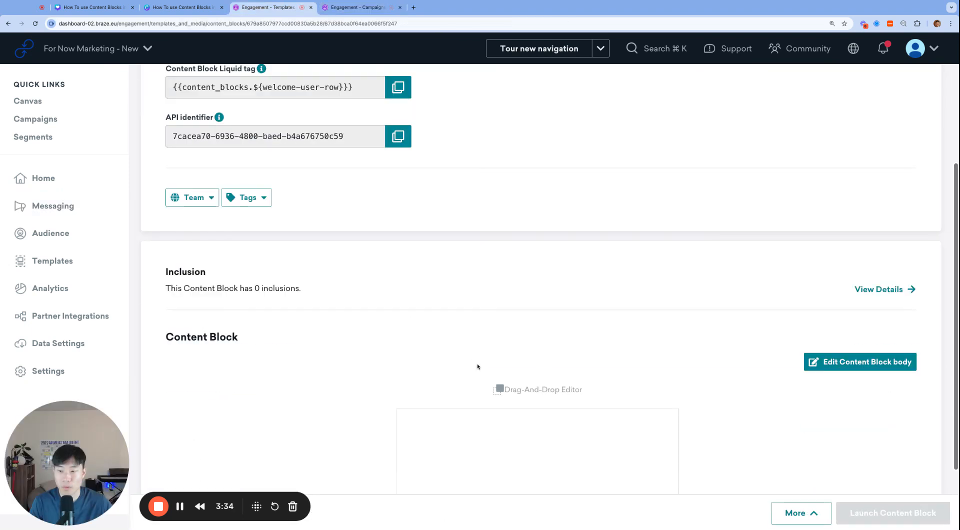
pyautogui.scroll(4, 430, 313)
pyautogui.scroll(-5, 366, 347)
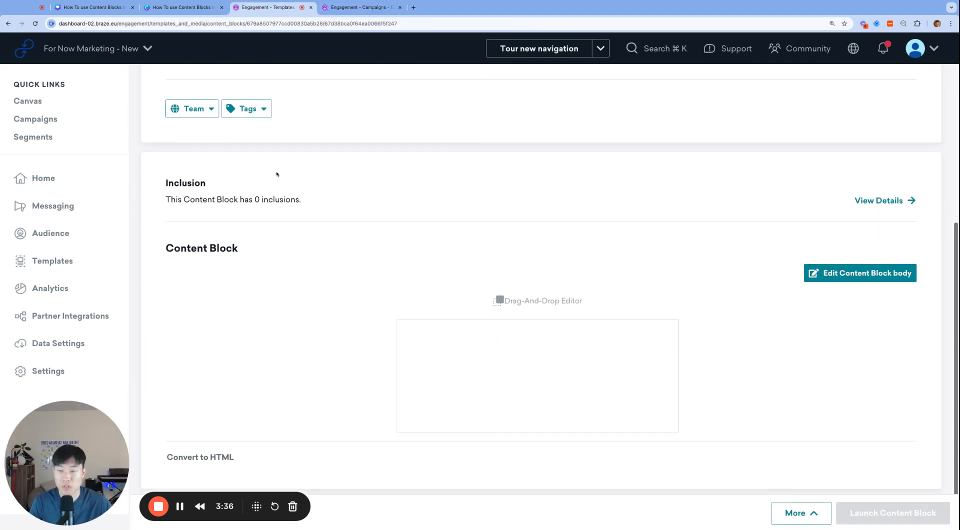
pyautogui.scroll(5, 317, 205)
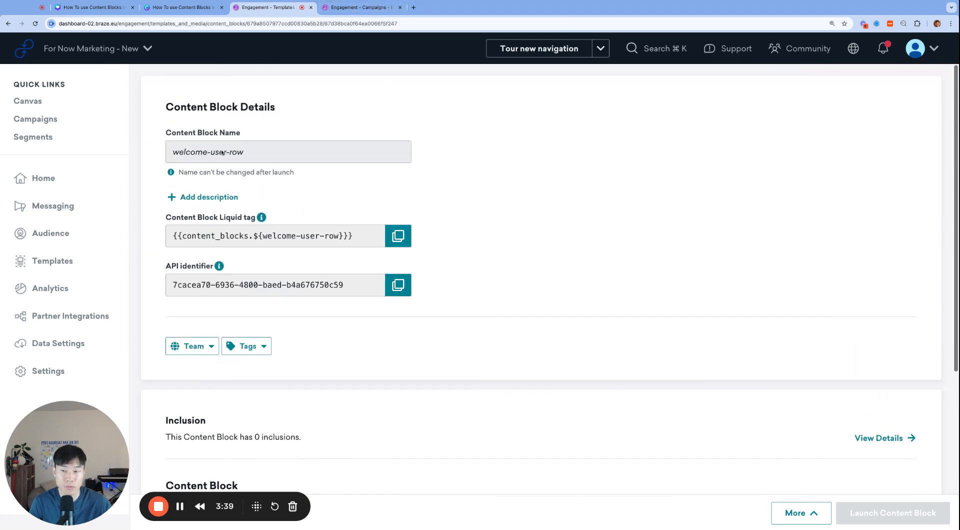
# Go back to the "Welcome User - Content Blocks" campaign and open its email body for editing.
pyautogui.click(363, 8)
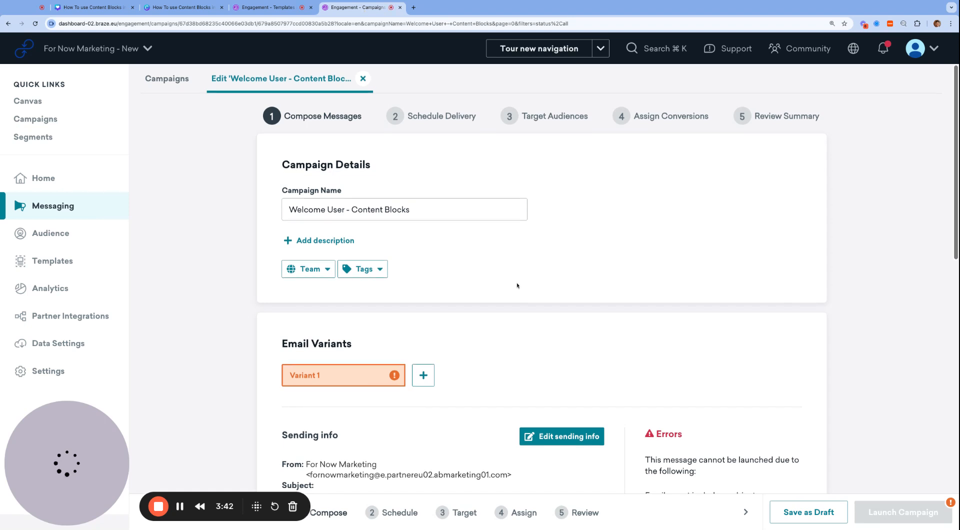
pyautogui.scroll(-4, 429, 343)
pyautogui.scroll(-3, 429, 342)
pyautogui.click(470, 362)
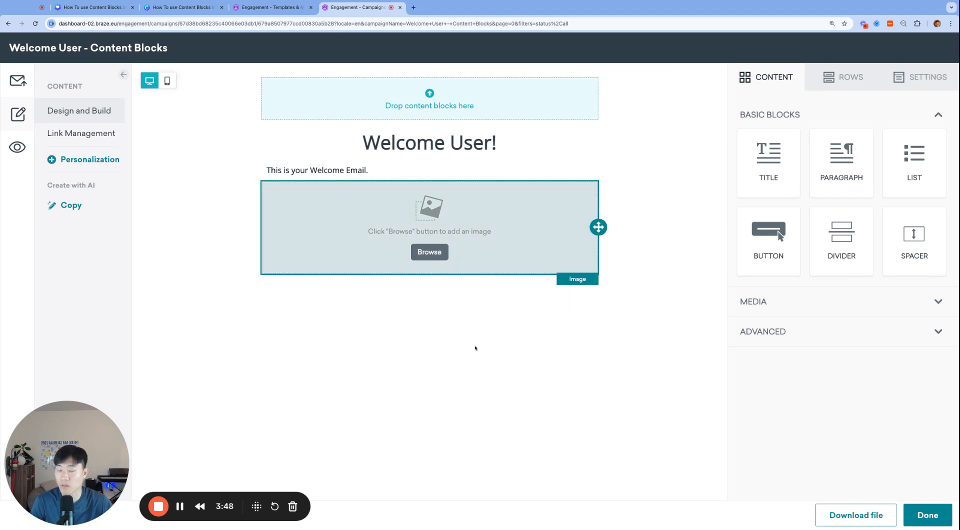
# Inspect the email title's text properties and compare them with the content block's page.
pyautogui.click(455, 153)
pyautogui.click(376, 144)
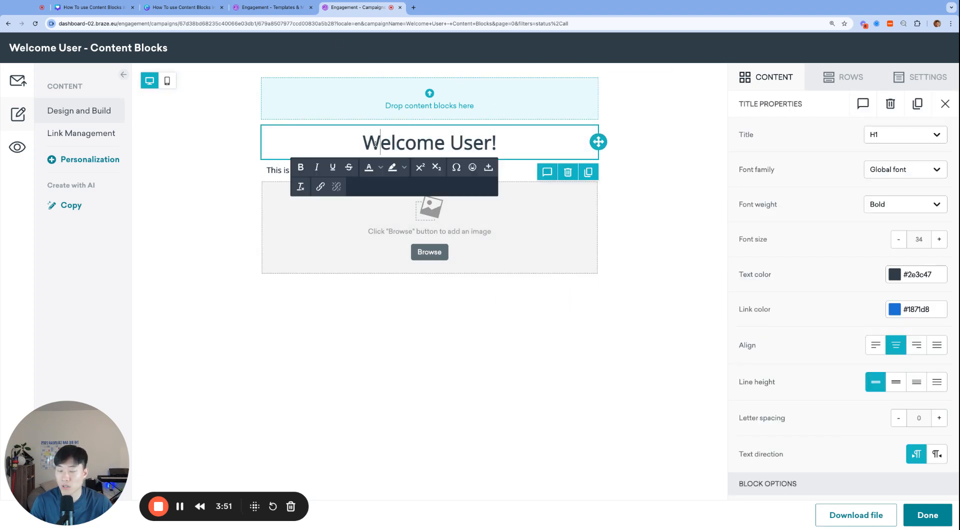
pyautogui.click(280, 6)
pyautogui.scroll(-2, 359, 382)
pyautogui.hotkey('ctrl', 'Tab')
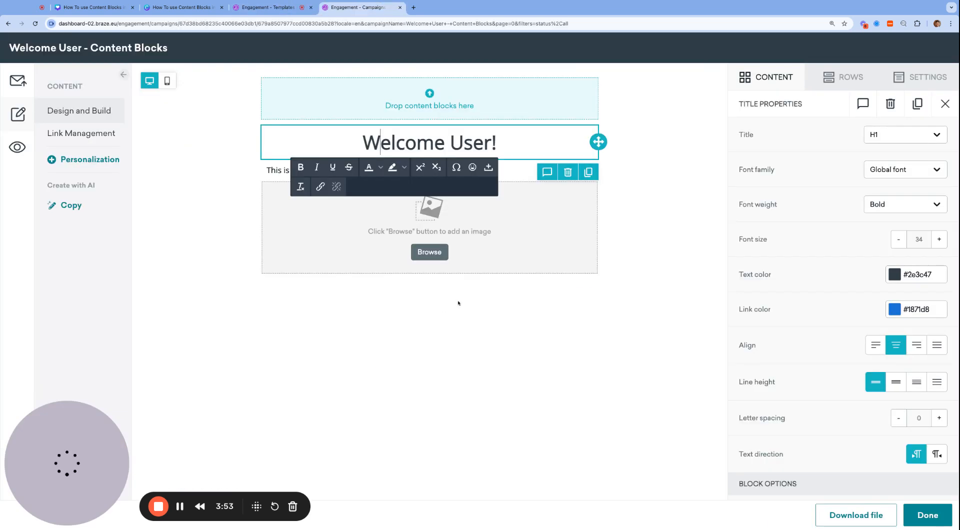
# Insert the updated welcome-user-row content block above the existing welcome row and finish editing the email.
pyautogui.click(844, 77)
pyautogui.click(810, 110)
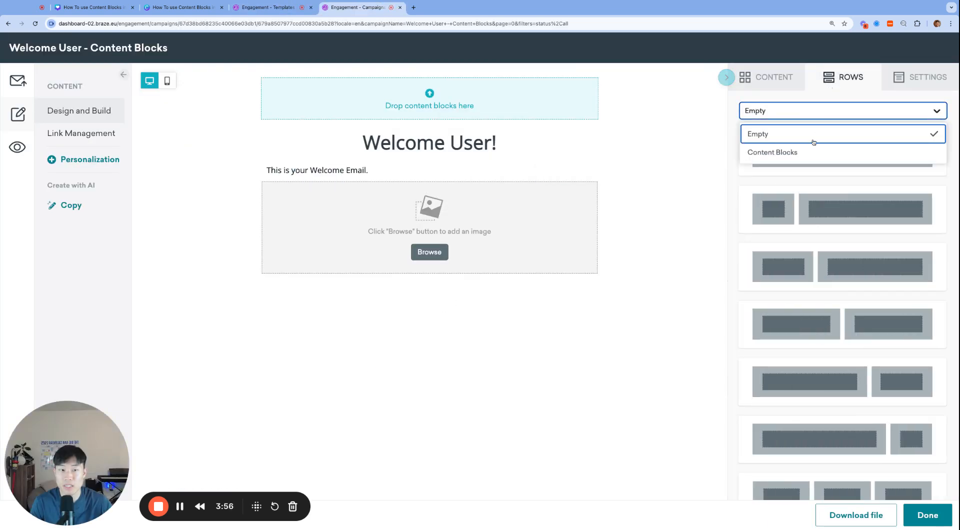
pyautogui.click(808, 150)
pyautogui.moveTo(857, 196); pyautogui.dragTo(440, 133)
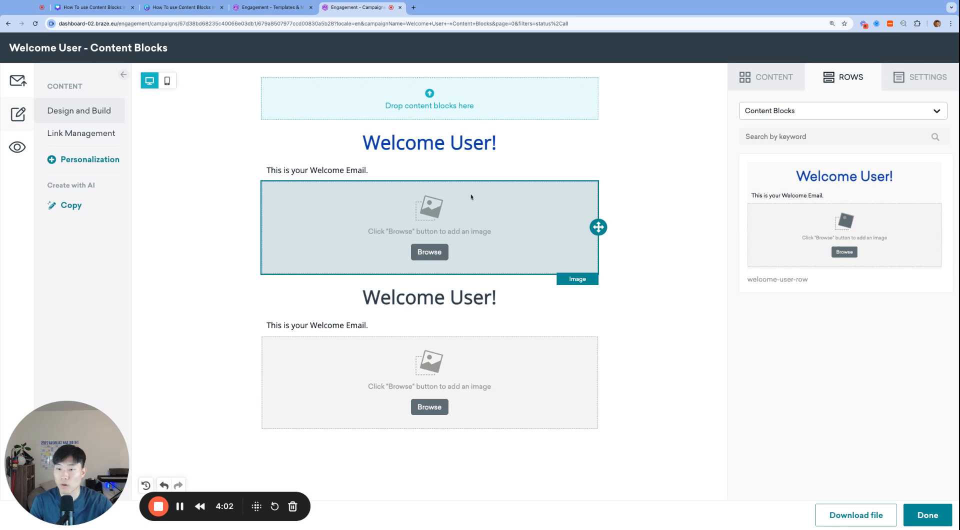
pyautogui.click(927, 515)
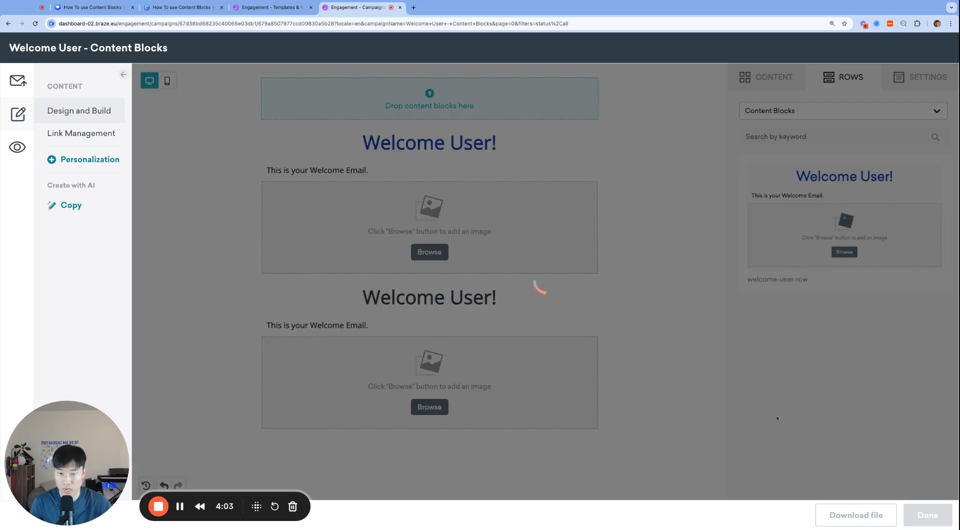
# Check the details and inclusion section on the welcome-user-row content block's page again.
pyautogui.hotkey('ctrl', 'shift', 'Tab')
pyautogui.scroll(2, 415, 154)
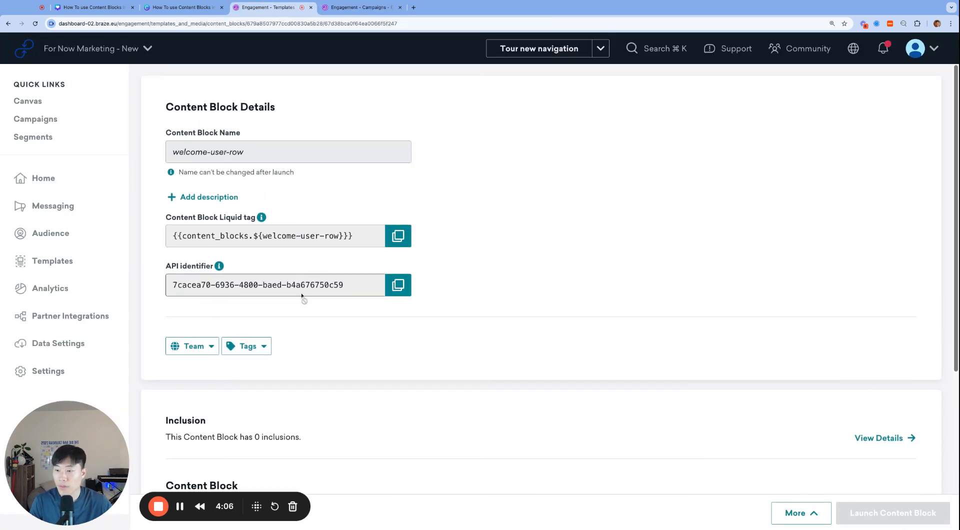
pyautogui.scroll(-5, 302, 298)
pyautogui.moveTo(105, 459); pyautogui.dragTo(67, 463)
# Return to the Content Block Library and start a new content block in the HTML editor.
pyautogui.click(202, 514)
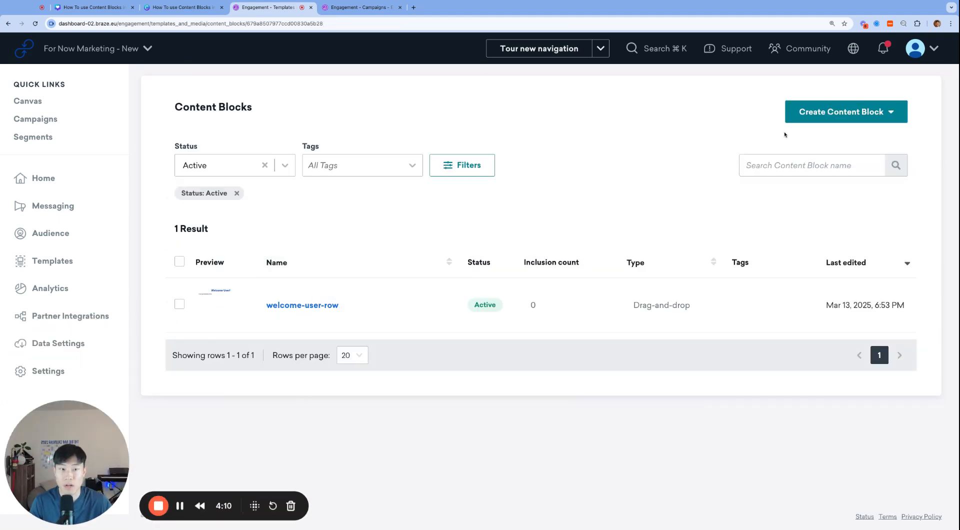
pyautogui.click(819, 120)
pyautogui.click(794, 173)
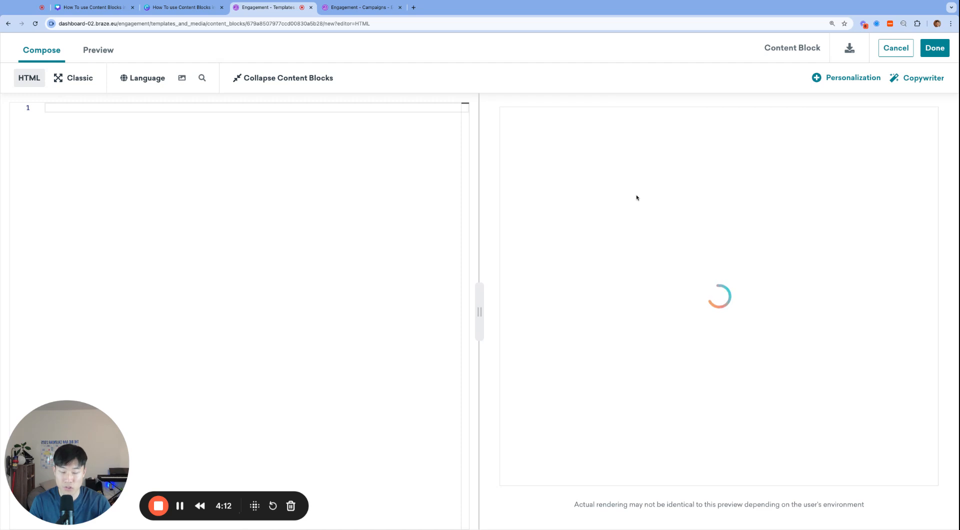
# Write <button>Click!</button> as the new content block's HTML body and finish editing it.
pyautogui.click(247, 181)
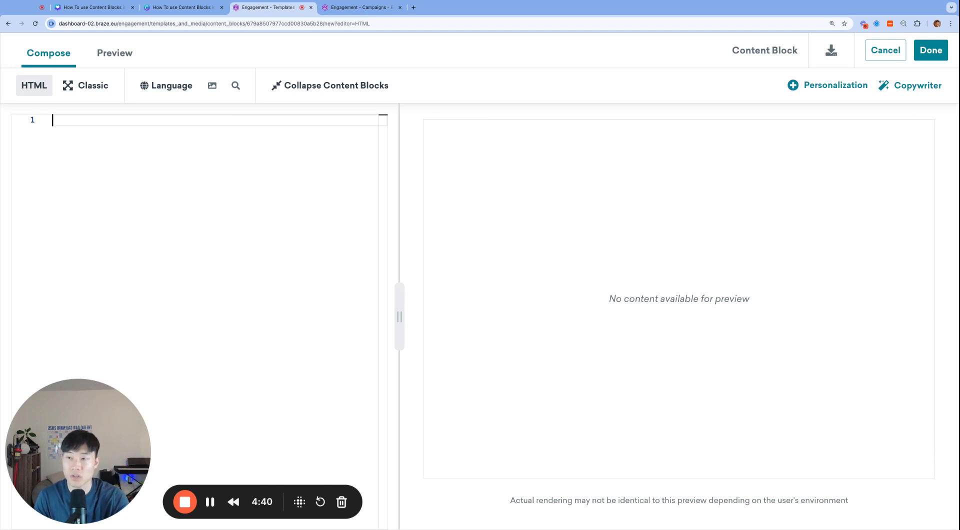
pyautogui.write('<button>')
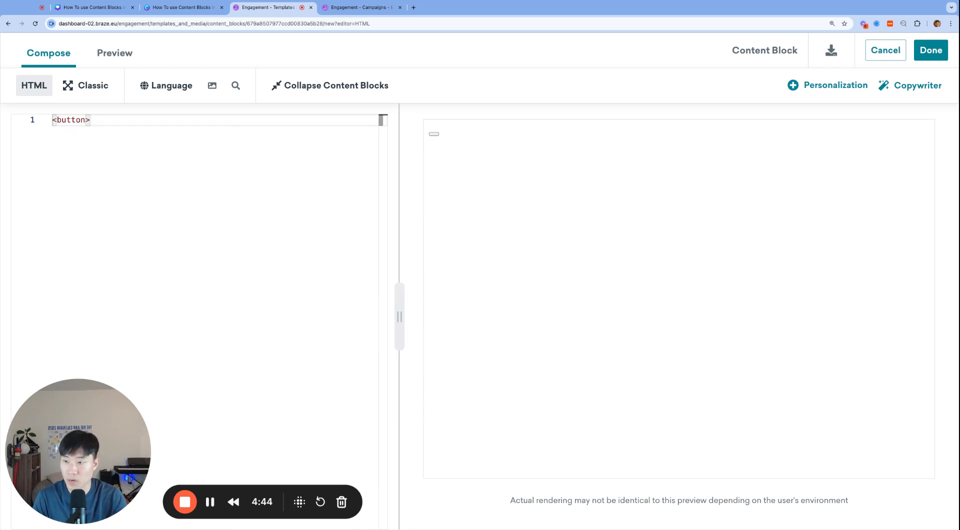
pyautogui.write('</button>')
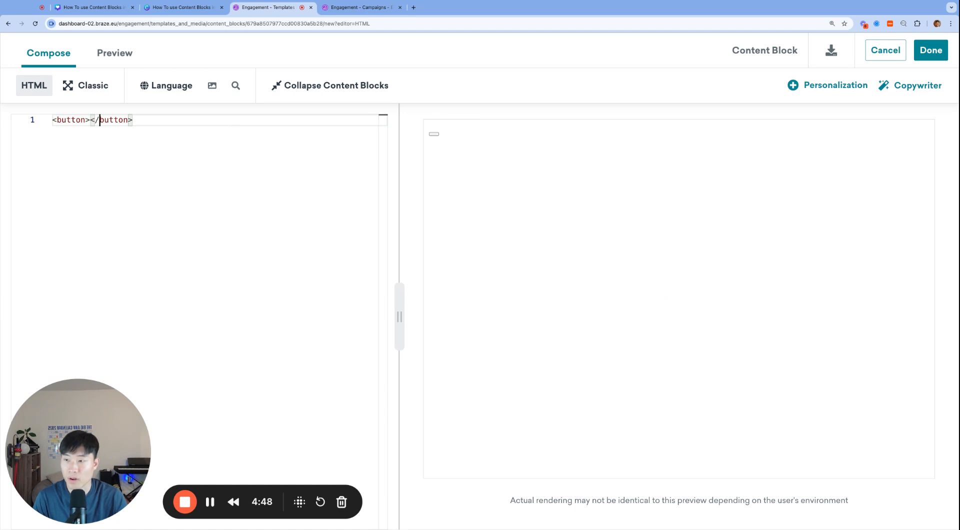
pyautogui.press('Left')
pyautogui.press('Left')
pyautogui.press('Left')
pyautogui.press('Right')
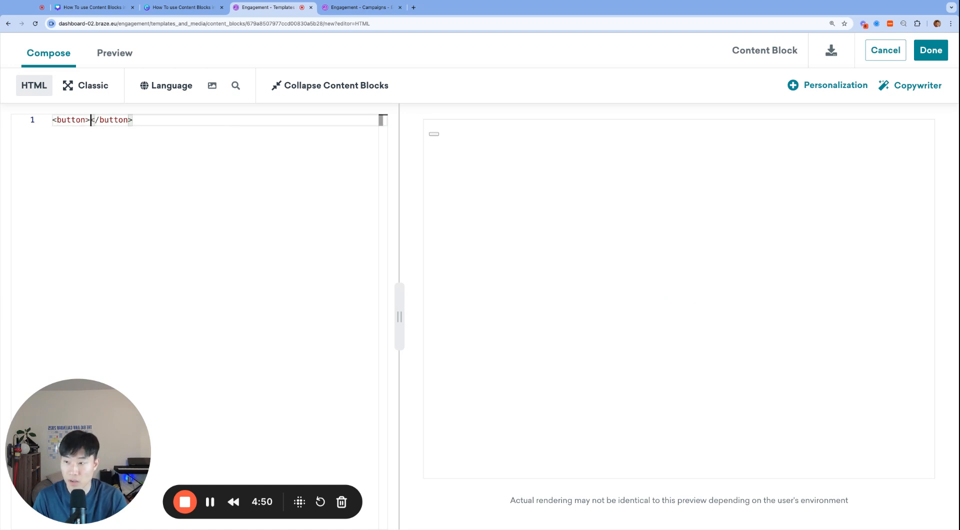
pyautogui.write('Click!')
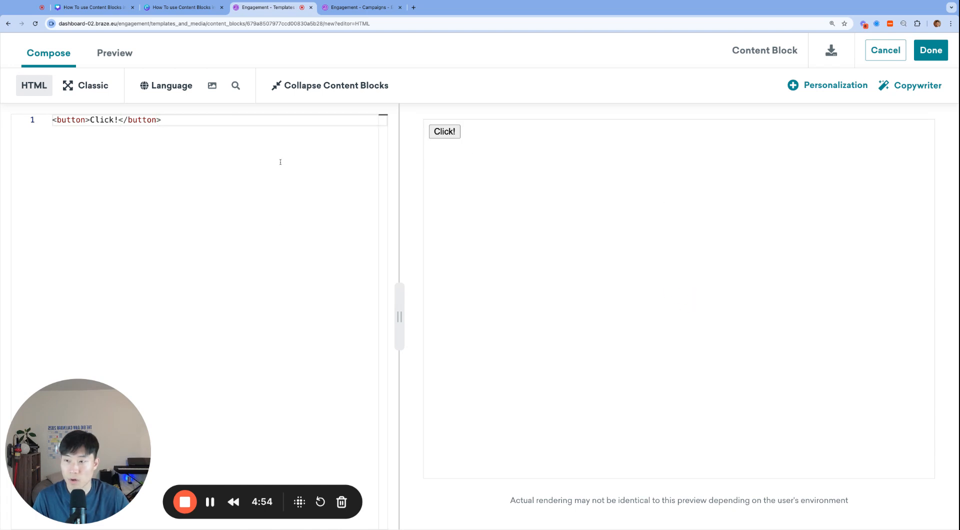
pyautogui.press('super+Right')
pyautogui.press('super+Left')
pyautogui.hotkey('alt', 'Right')
pyautogui.hotkey('alt', 'Right')
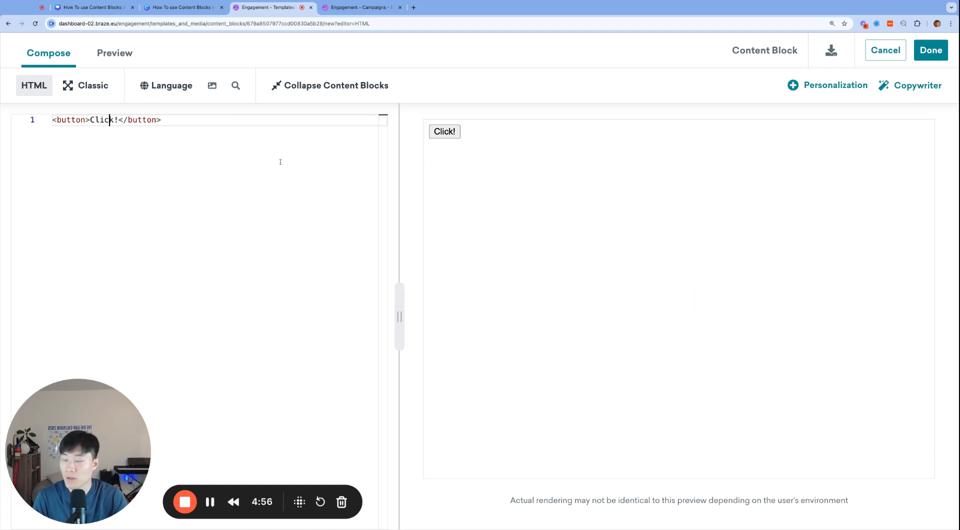
pyautogui.click(919, 48)
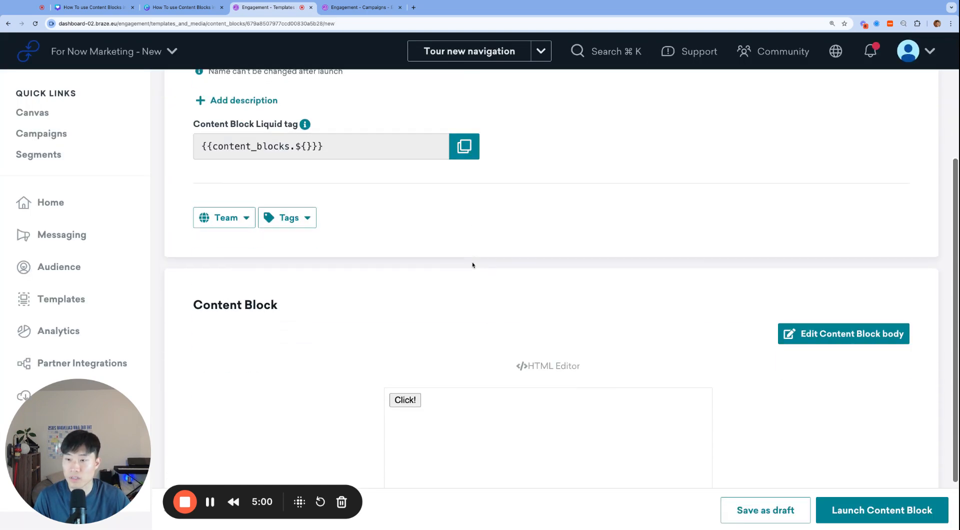
# Name the content block simple-cta and launch it.
pyautogui.click(371, 166)
pyautogui.write('simple-cta')
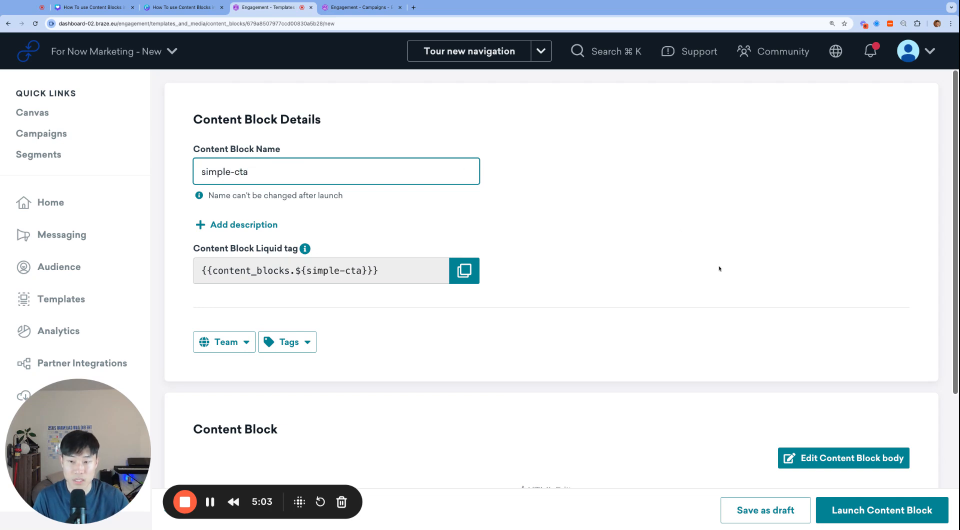
pyautogui.scroll(-4, 870, 414)
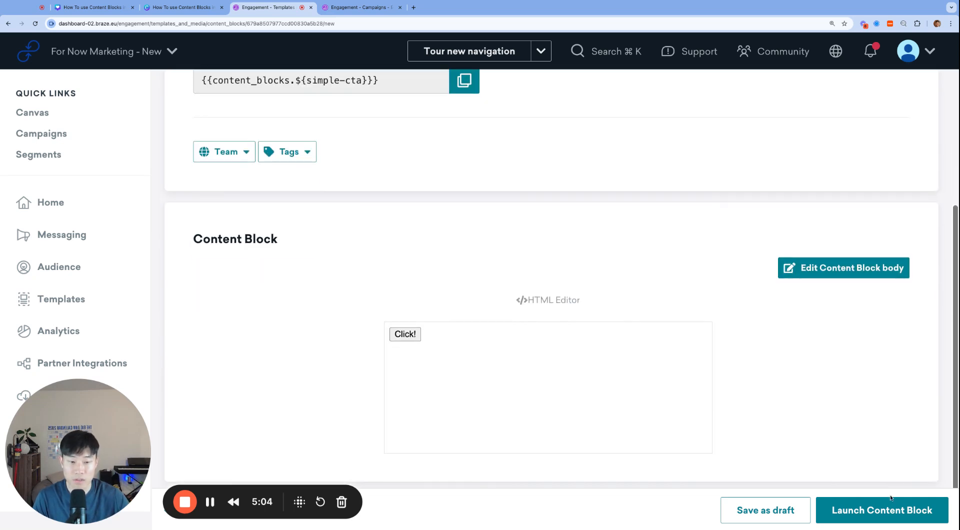
pyautogui.click(892, 506)
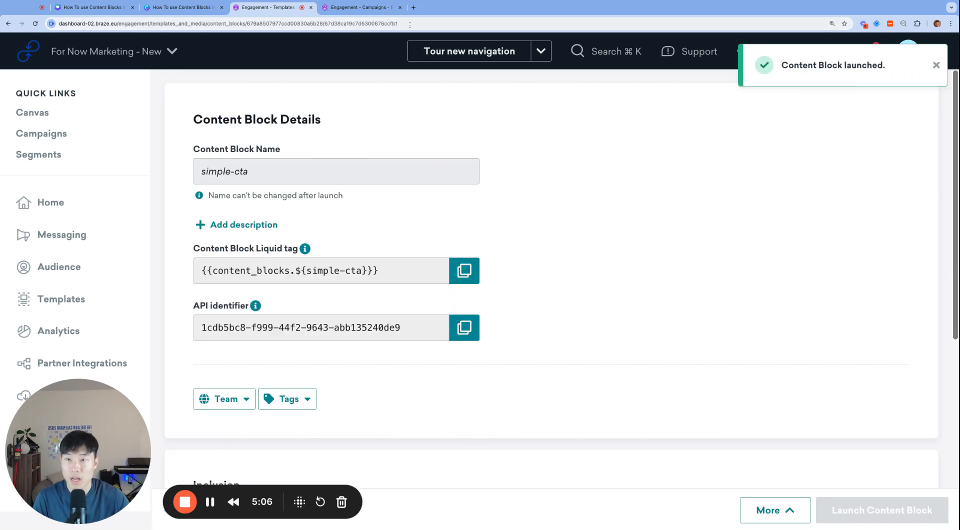
# Switch to the Welcome User campaign, open its email body for editing and expand the advanced blocks.
pyautogui.click(362, 9)
pyautogui.scroll(-6, 497, 320)
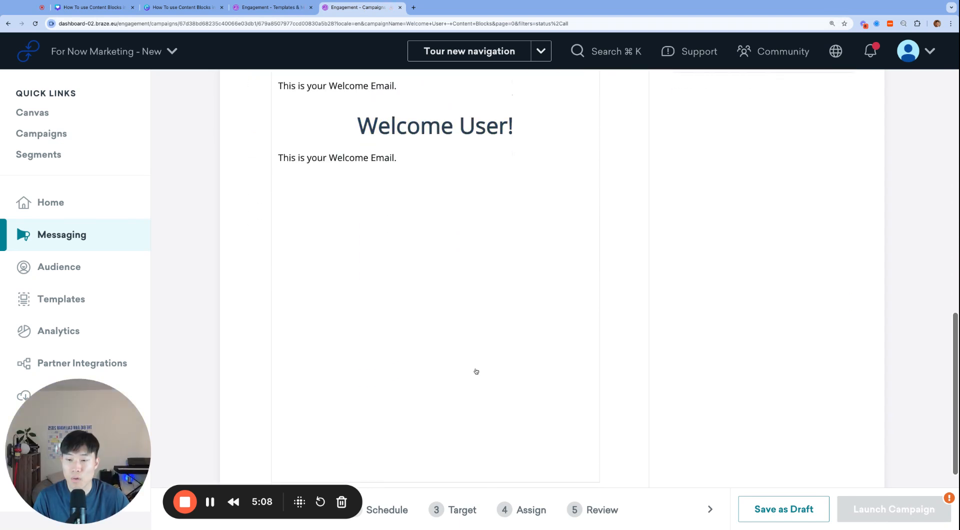
pyautogui.click(455, 342)
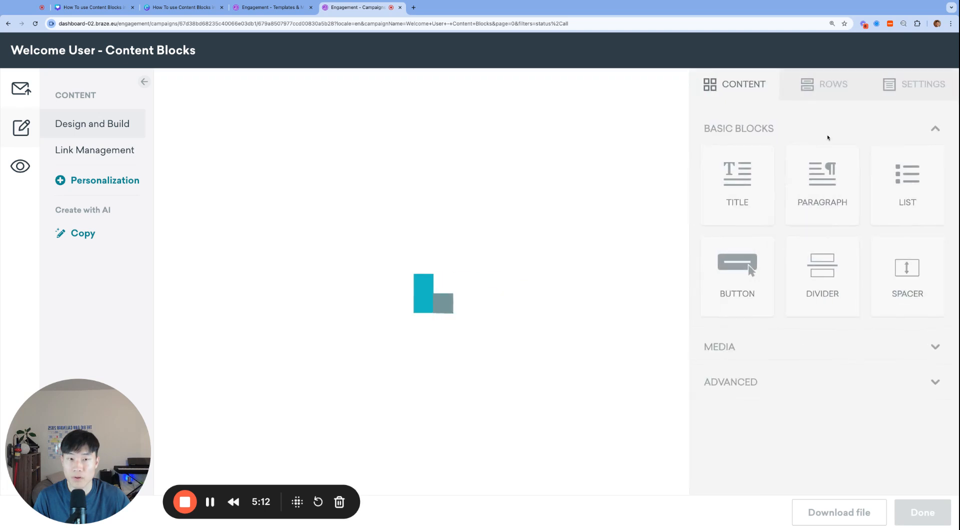
pyautogui.click(860, 376)
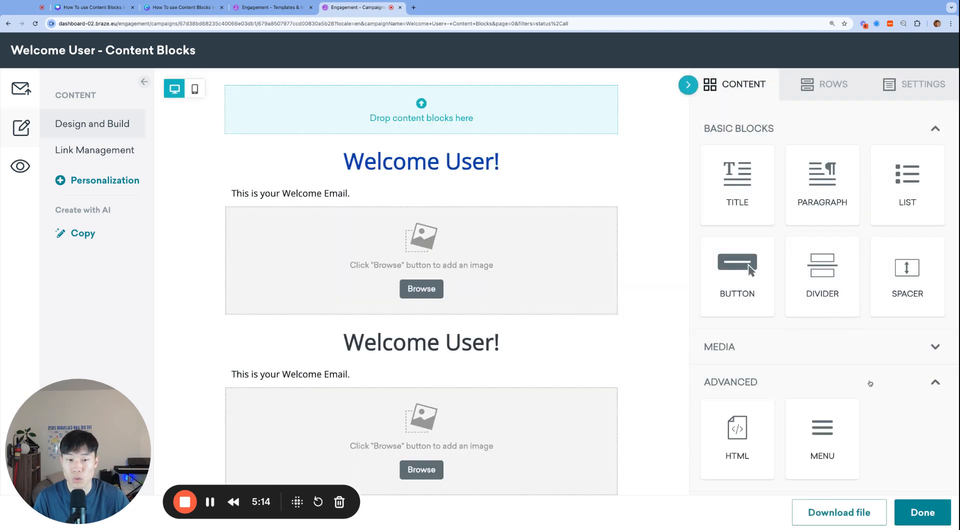
# Delete both image placeholders and the second Welcome User title from the email.
pyautogui.scroll(-1, 546, 332)
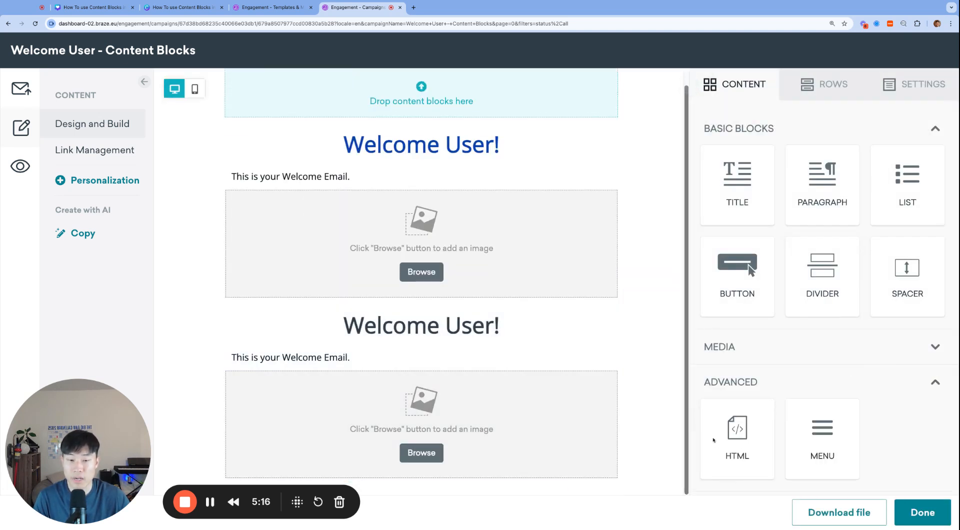
pyautogui.click(433, 410)
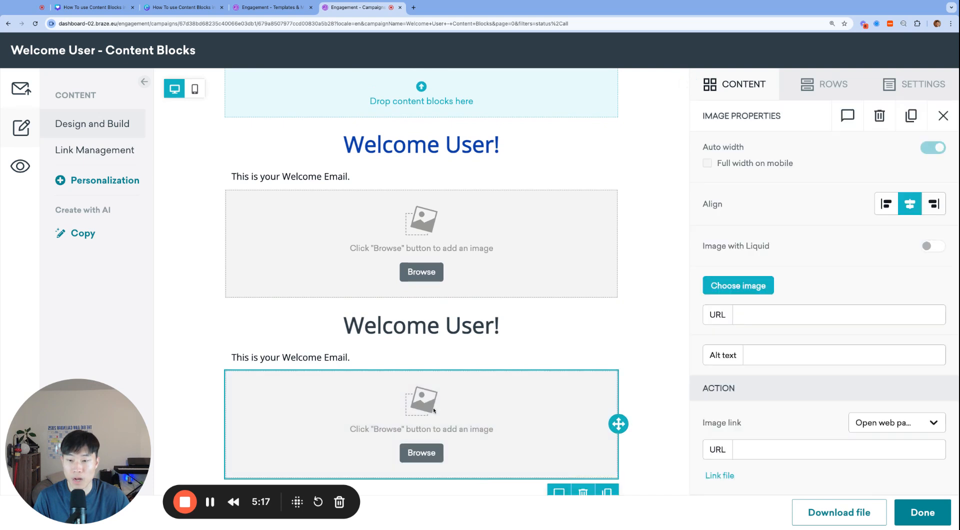
pyautogui.click(583, 490)
pyautogui.click(522, 275)
pyautogui.click(583, 329)
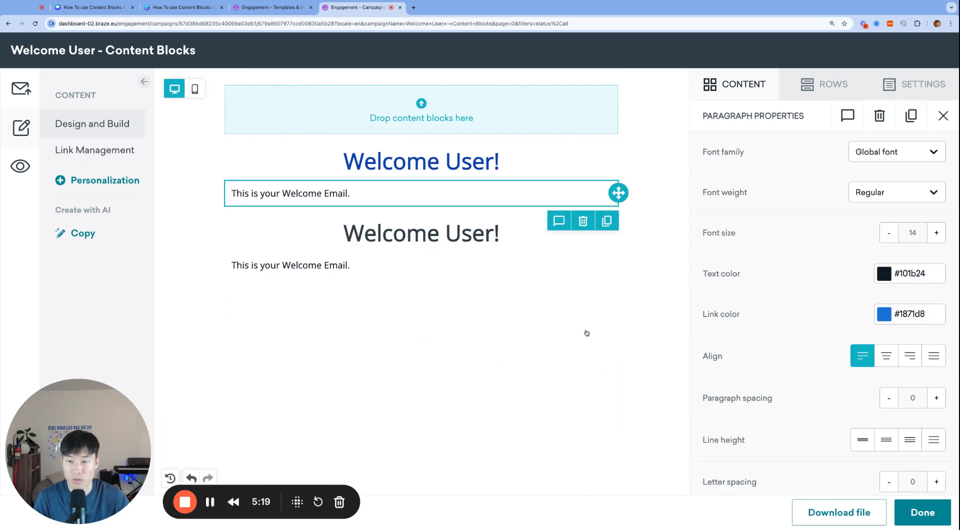
pyautogui.click(505, 246)
pyautogui.click(580, 266)
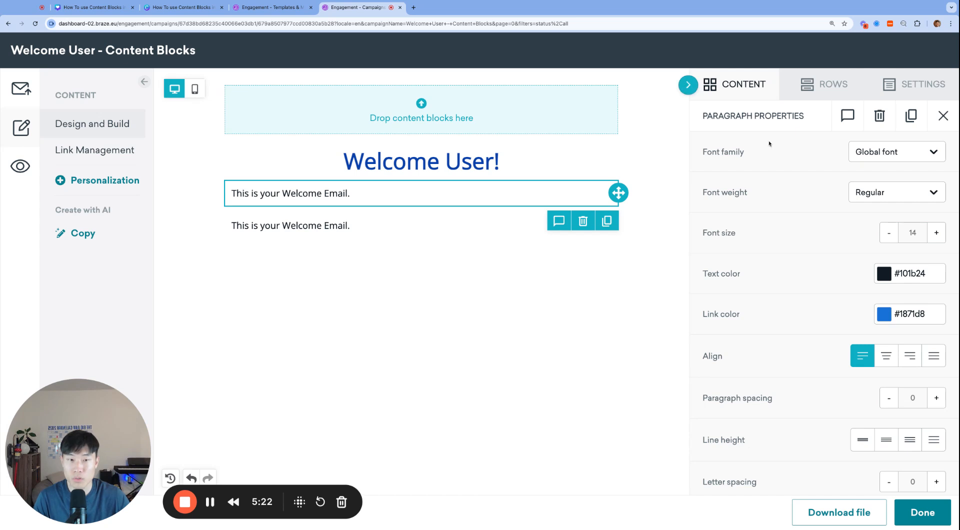
# Add an HTML block below the second welcome paragraph in the email.
pyautogui.click(747, 81)
pyautogui.click(758, 383)
pyautogui.moveTo(746, 408); pyautogui.dragTo(412, 250)
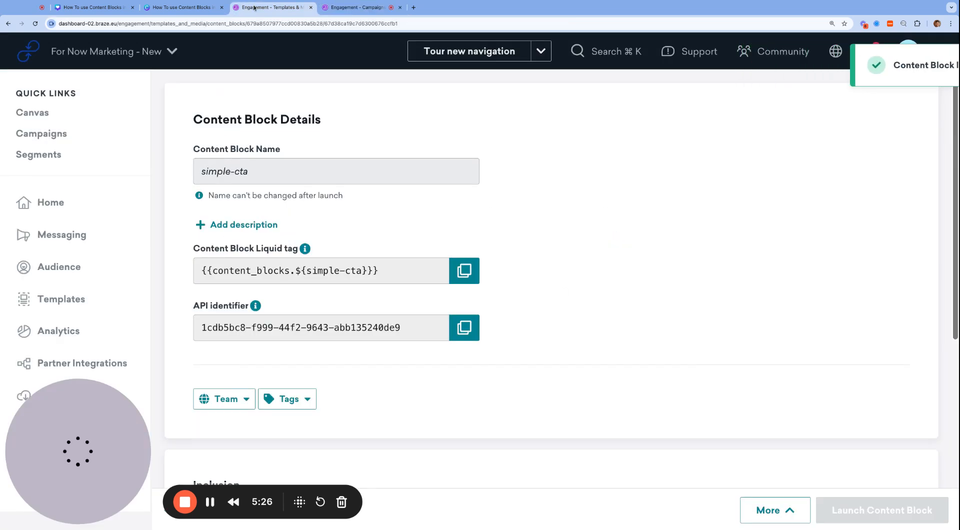
# Replace the HTML block's code with {{content_blocks.${simple-cta}}} copied from the content block's page, and preview the email.
pyautogui.click(270, 8)
pyautogui.click(466, 270)
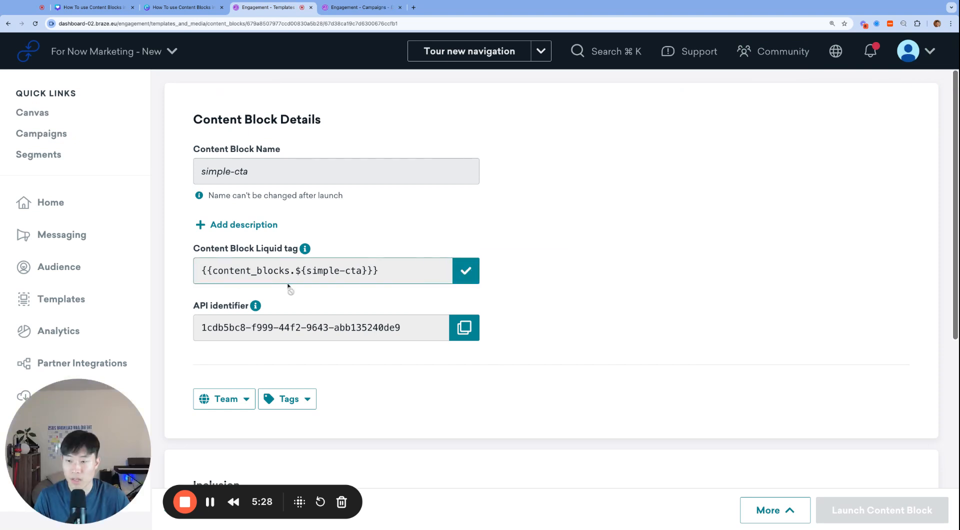
pyautogui.hotkey('ctrl', 'Tab')
pyautogui.click(440, 245)
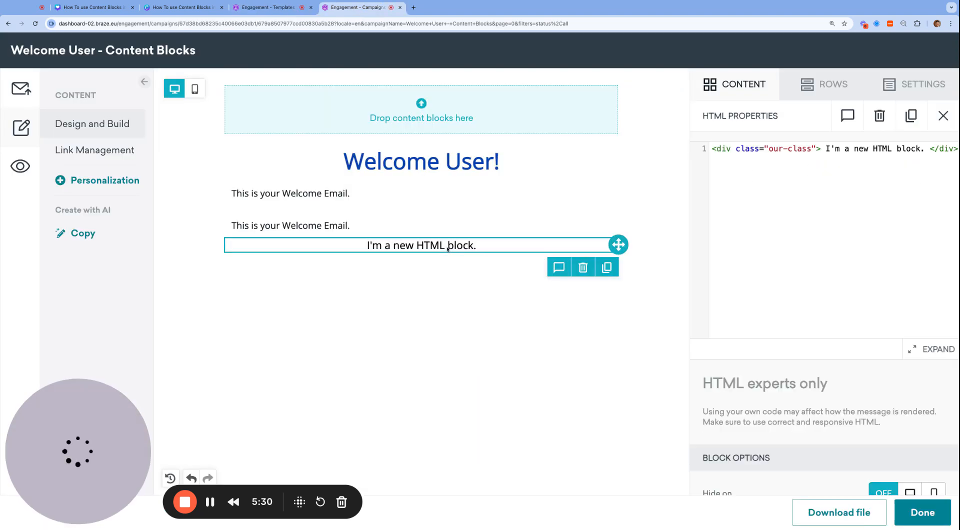
pyautogui.click(818, 205)
pyautogui.press('super+a')
pyautogui.press('super+v')
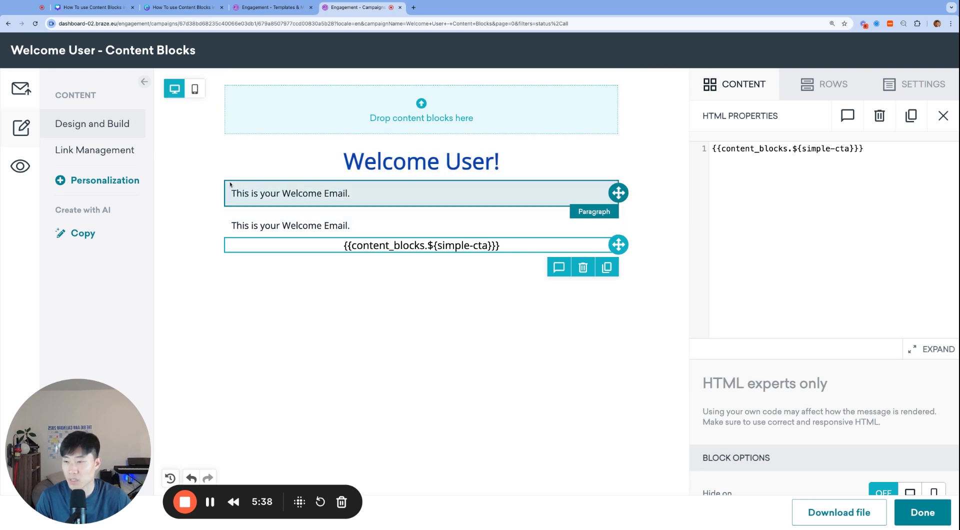
pyautogui.click(20, 166)
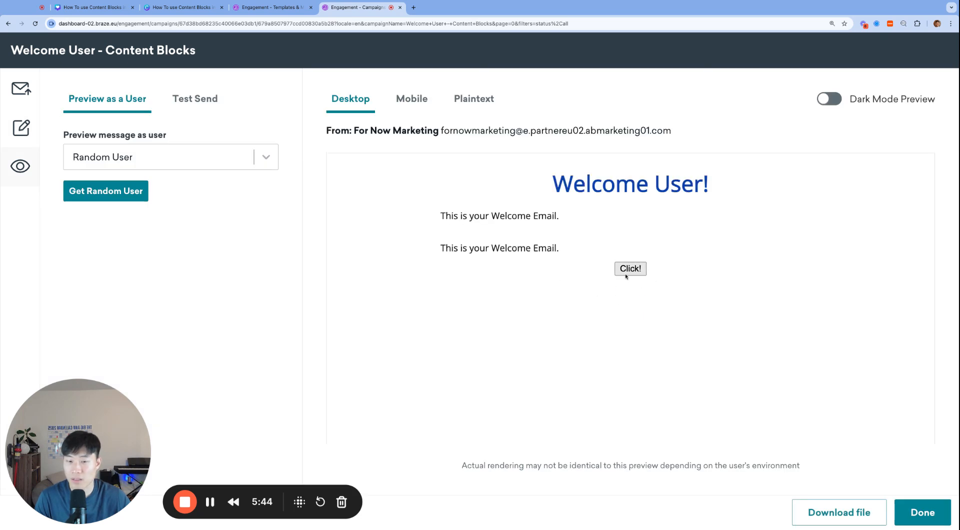
pyautogui.click(35, 138)
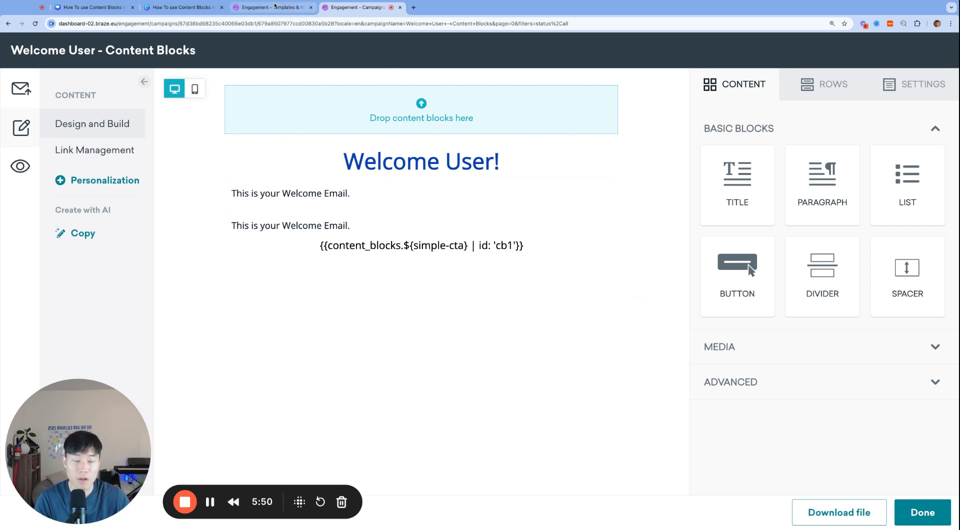
# Change the button text in the simple-cta content block's HTML to "Click me!" and finish editing it.
pyautogui.click(274, 6)
pyautogui.scroll(-5, 553, 381)
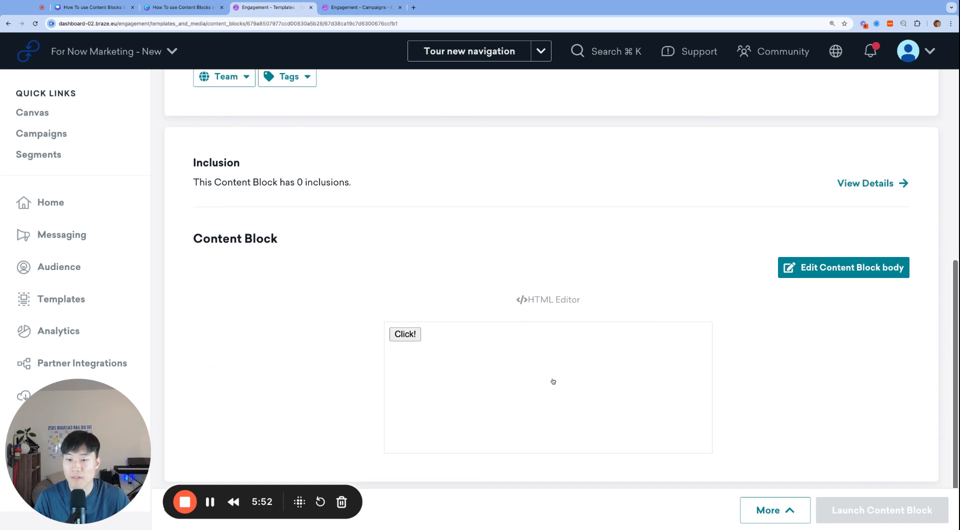
pyautogui.click(553, 381)
pyautogui.click(119, 119)
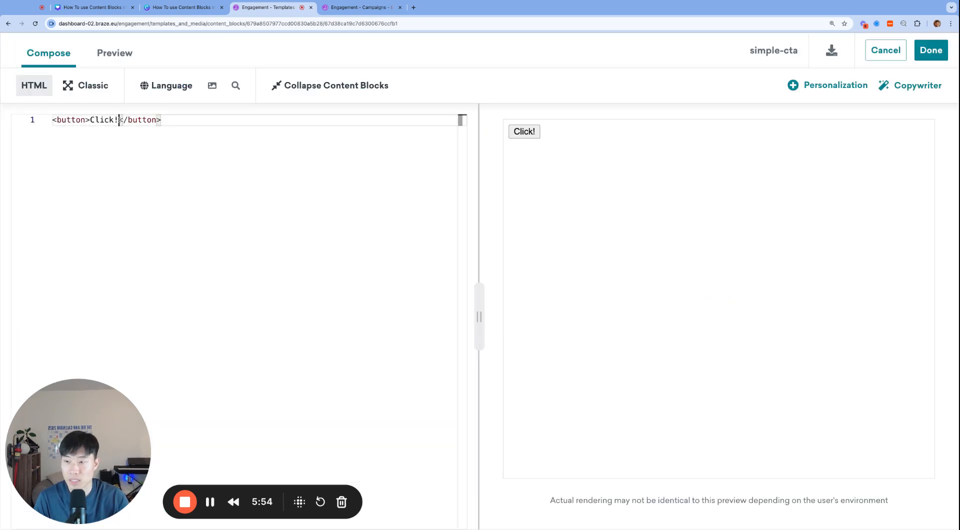
pyautogui.hotkey('shift', 'Left')
pyautogui.write('me!')
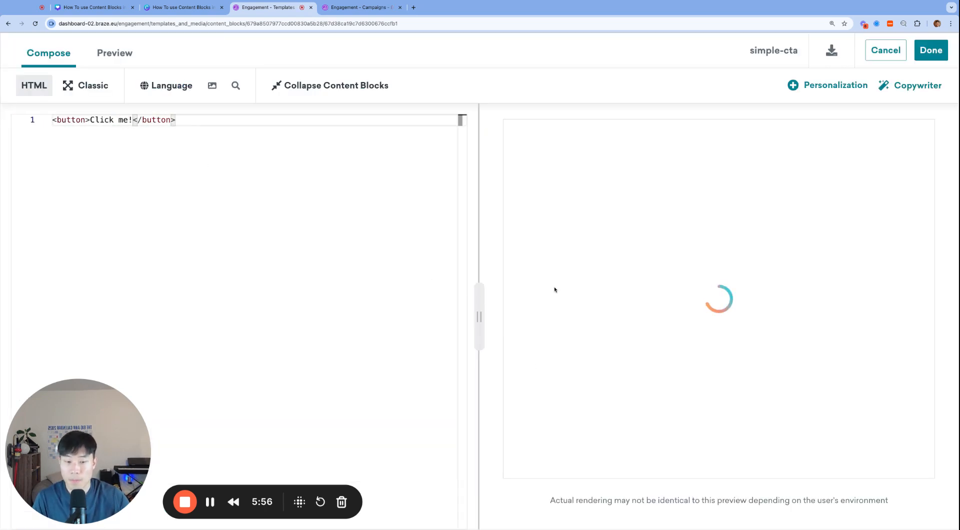
pyautogui.click(931, 50)
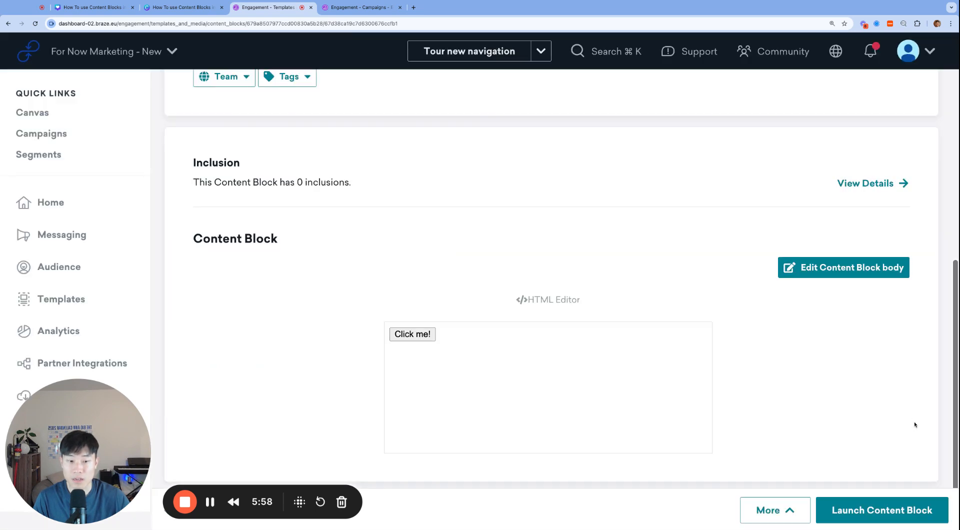
# Preview the campaign email with the updated content block and inspect the HTML block's Liquid code.
pyautogui.click(373, 12)
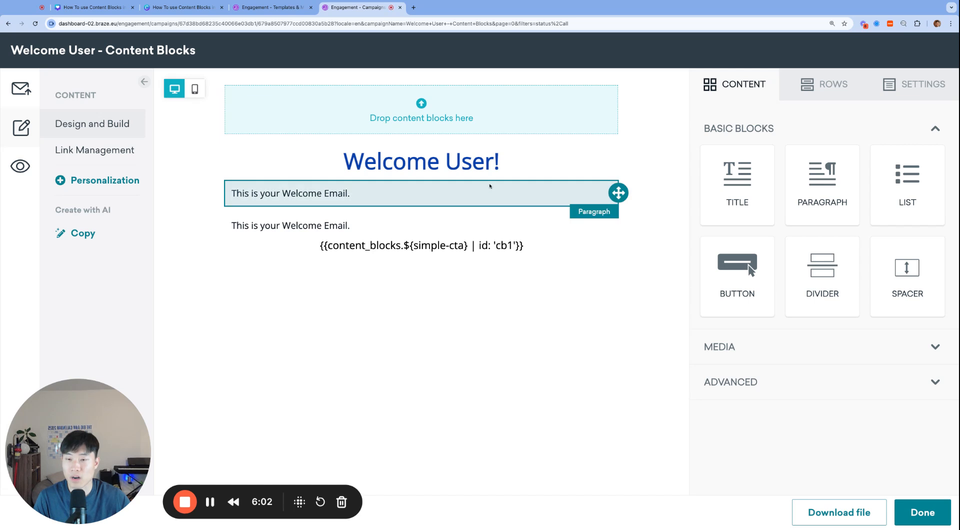
pyautogui.click(20, 166)
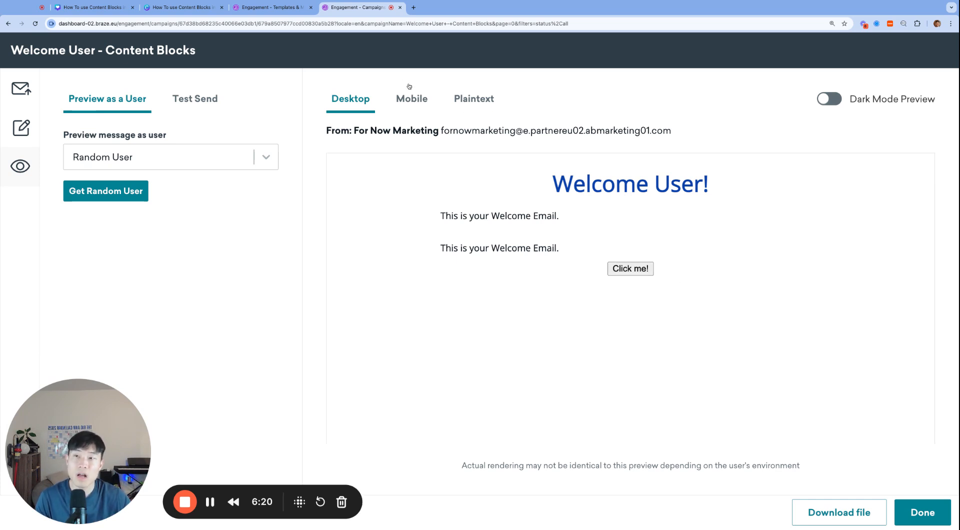
pyautogui.click(34, 127)
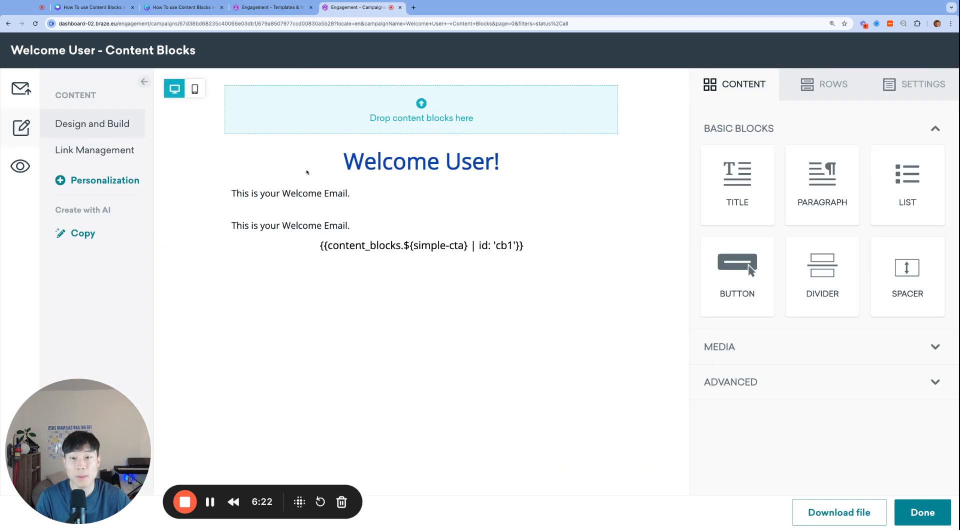
pyautogui.click(475, 245)
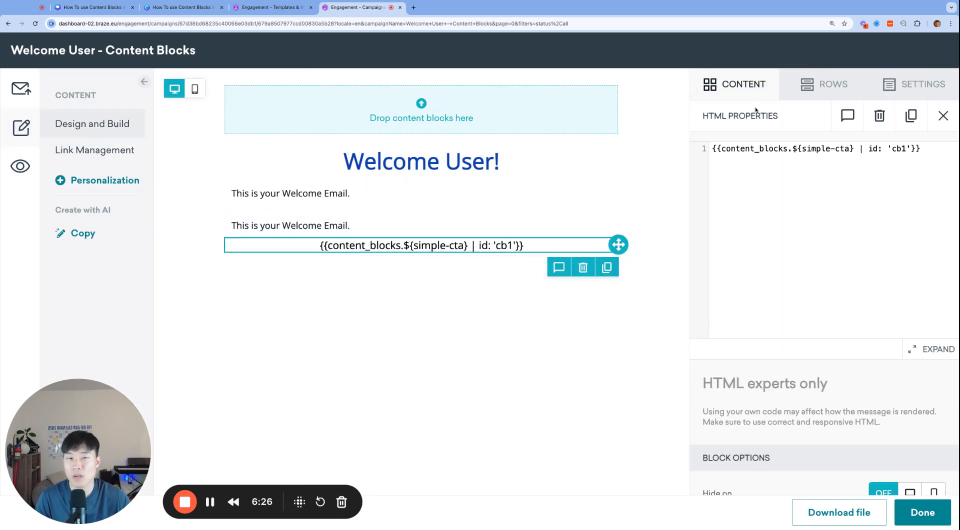
# Add a button block between the two welcome paragraphs in the email.
pyautogui.click(748, 82)
pyautogui.moveTo(751, 270); pyautogui.dragTo(750, 271)
pyautogui.moveTo(811, 310); pyautogui.dragTo(474, 238)
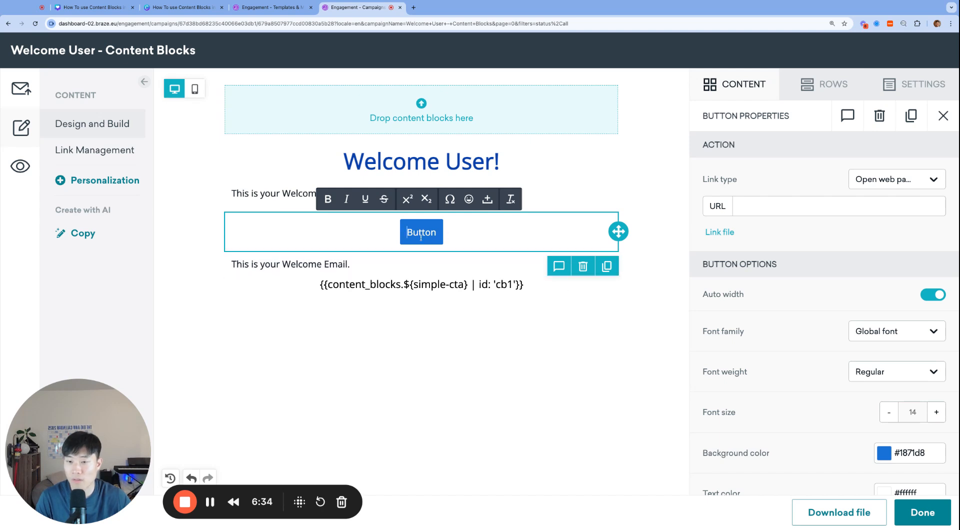
pyautogui.click(109, 435)
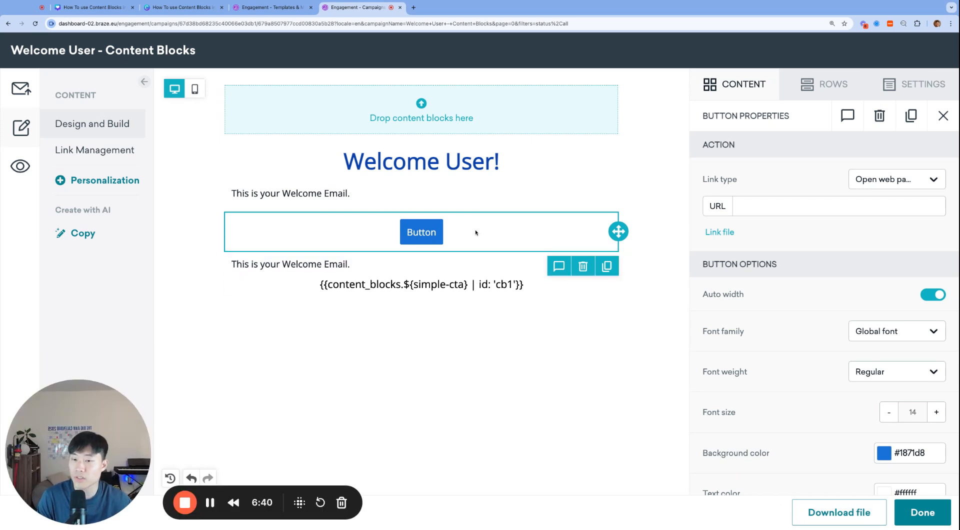
# Return to the simple-cta content block's page and review its details and inclusion section.
pyautogui.click(270, 7)
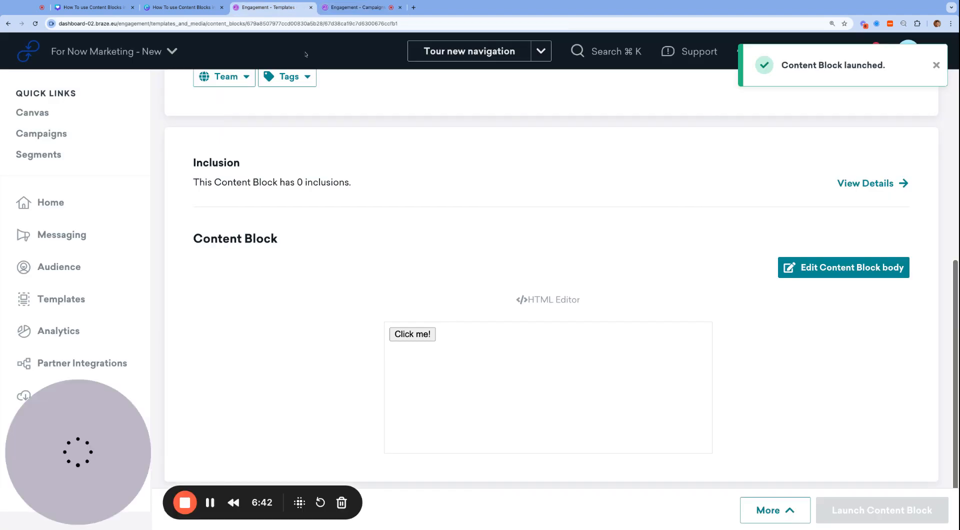
pyautogui.scroll(3, 574, 384)
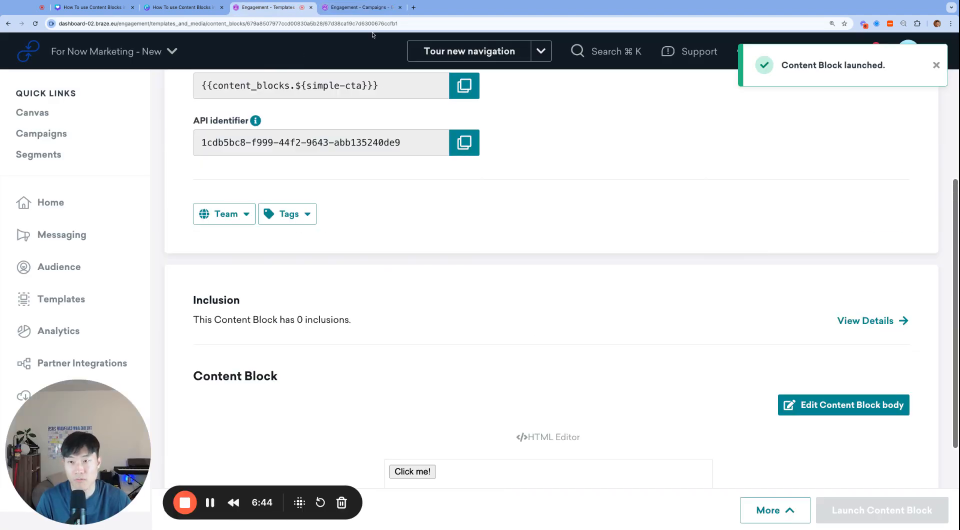
# Replace the button text in the simple-cta content block's HTML with the Liquid variable {{cta-copy}}.
pyautogui.click(364, 7)
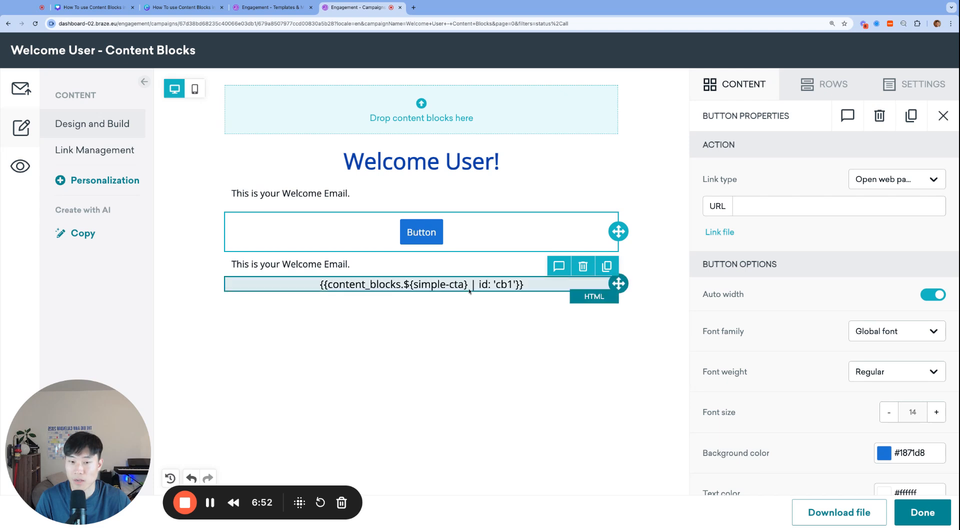
pyautogui.click(267, 7)
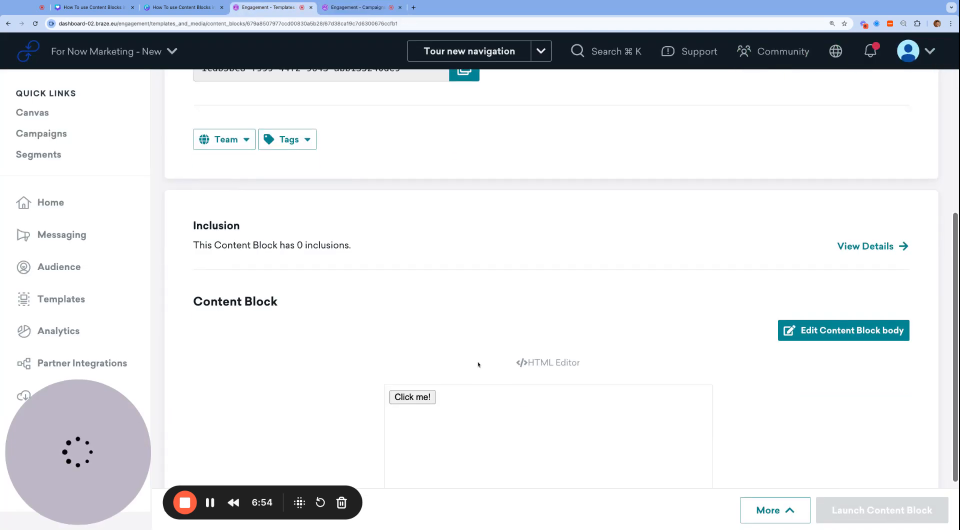
pyautogui.click(538, 358)
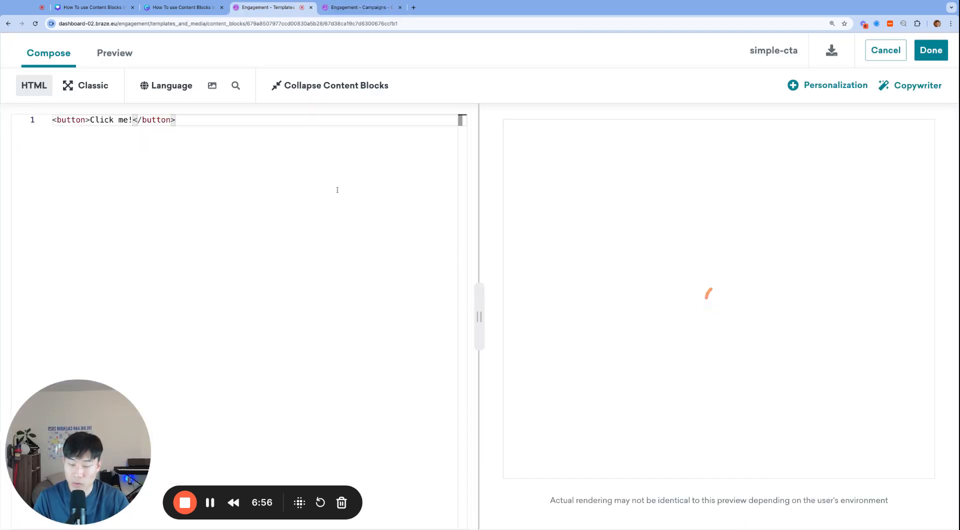
pyautogui.click(109, 120)
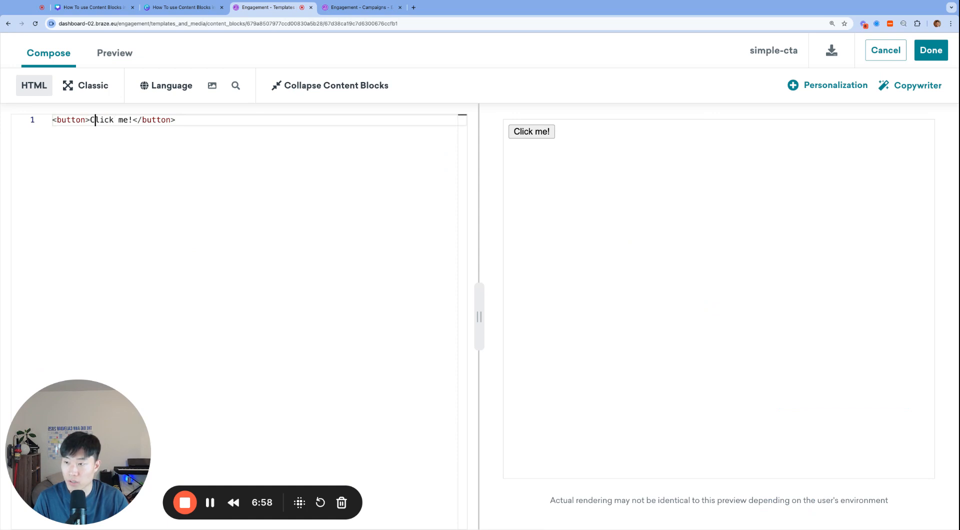
pyautogui.moveTo(91, 120); pyautogui.dragTo(128, 120)
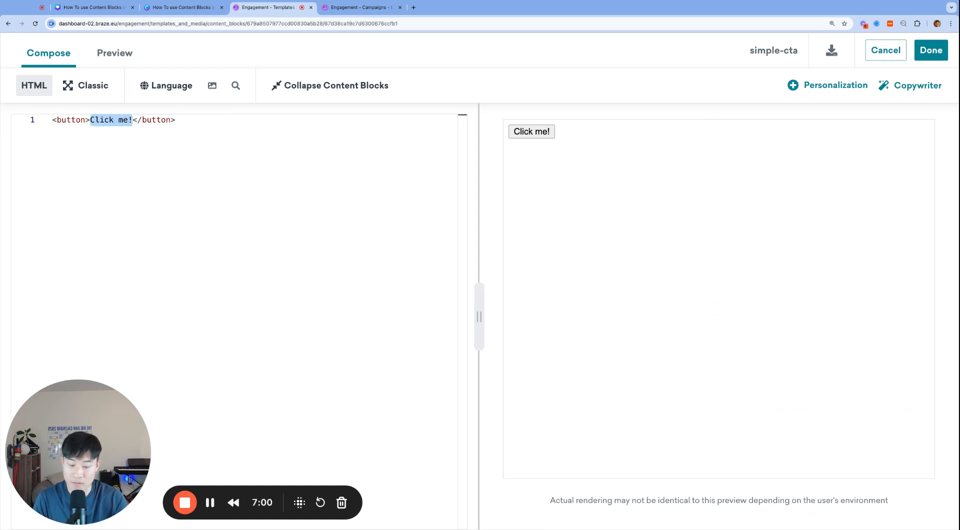
pyautogui.write('{{c')
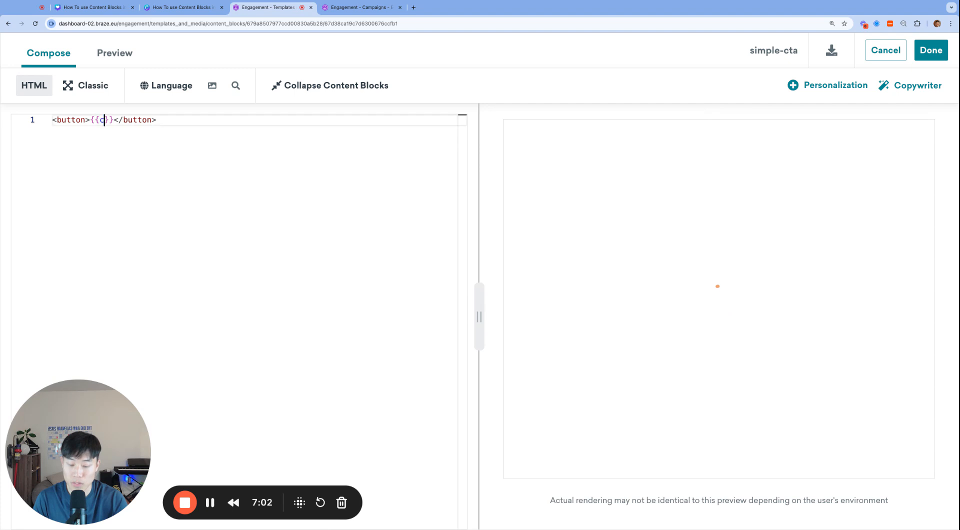
pyautogui.write('ta-copy')
# Add the line {% assign cta-copy = "Click" %} above the button in the content block's HTML.
pyautogui.press('Up')
pyautogui.press('Down')
pyautogui.press('Up')
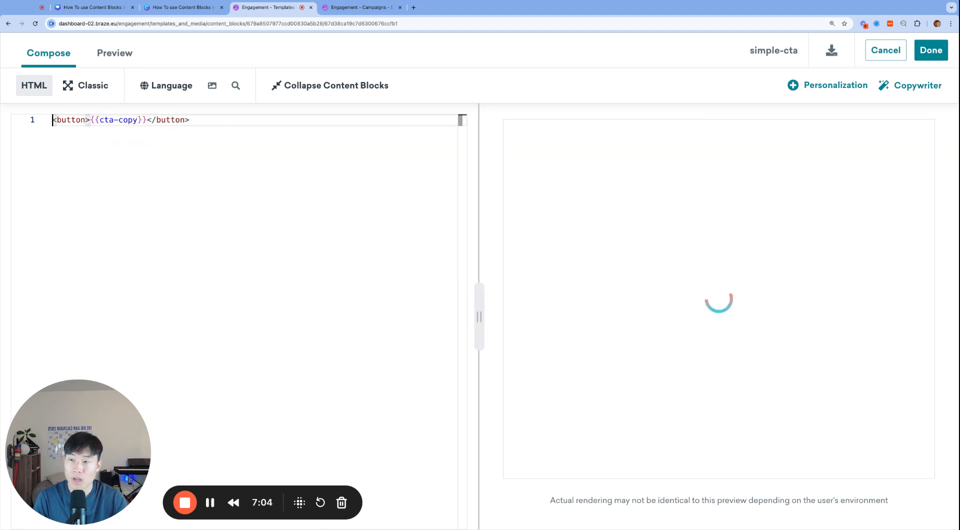
pyautogui.press('Down')
pyautogui.press('Up')
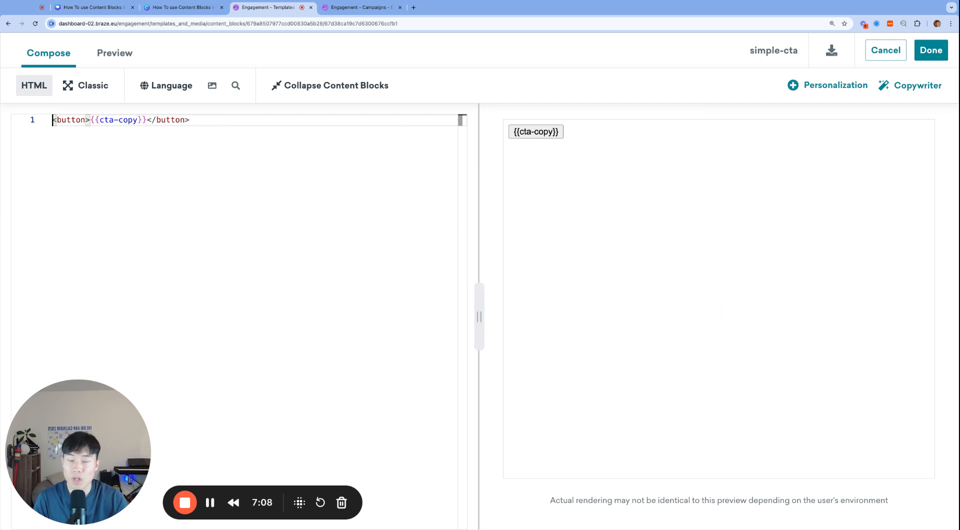
pyautogui.press('Down')
pyautogui.press('Up')
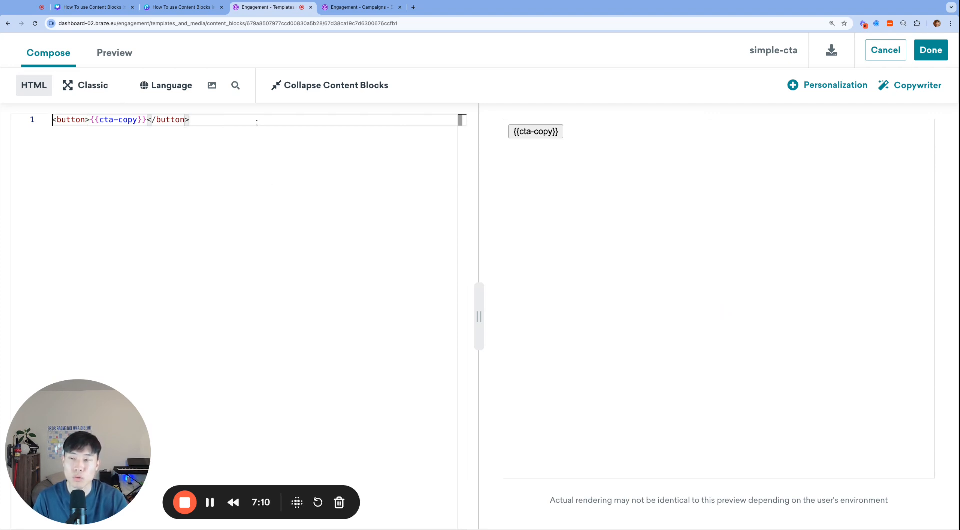
pyautogui.press('Return')
pyautogui.write('{% ')
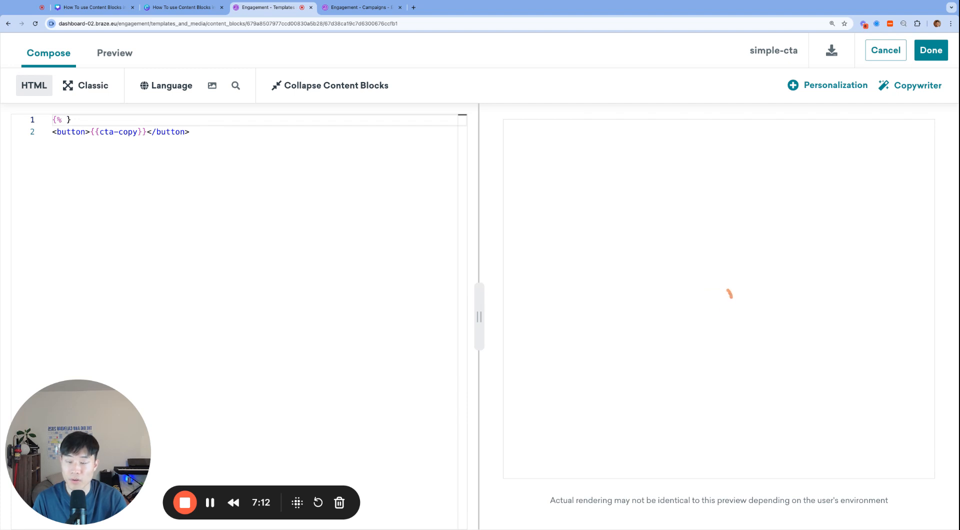
pyautogui.write('assign cta-copy')
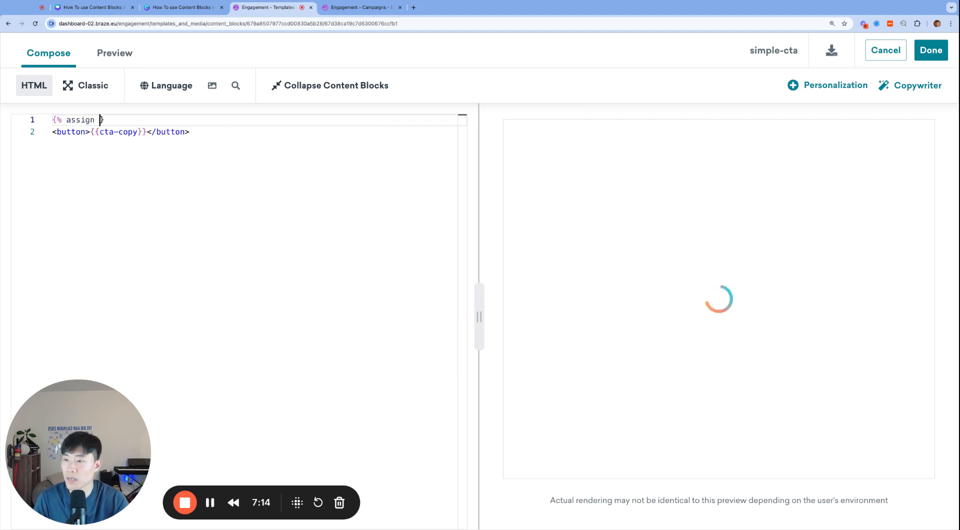
pyautogui.write(' = "')
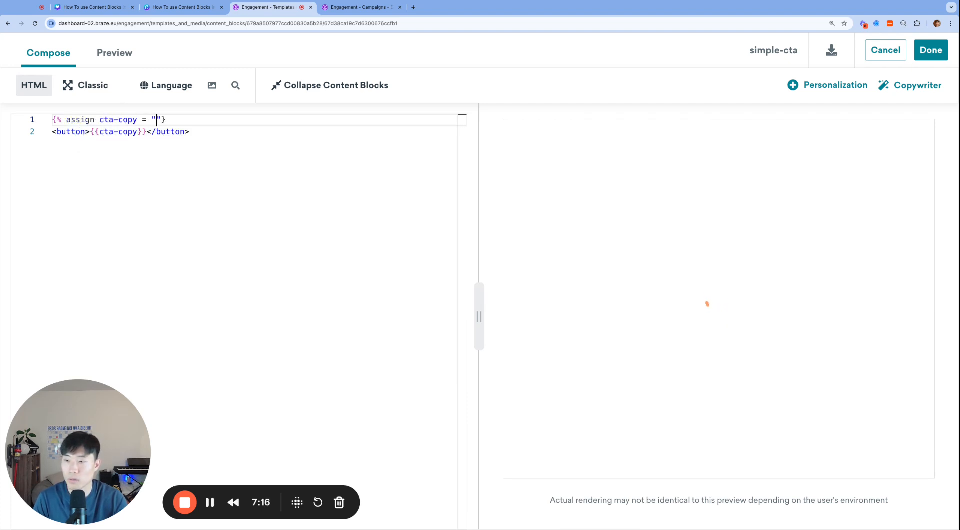
pyautogui.write('Click" %')
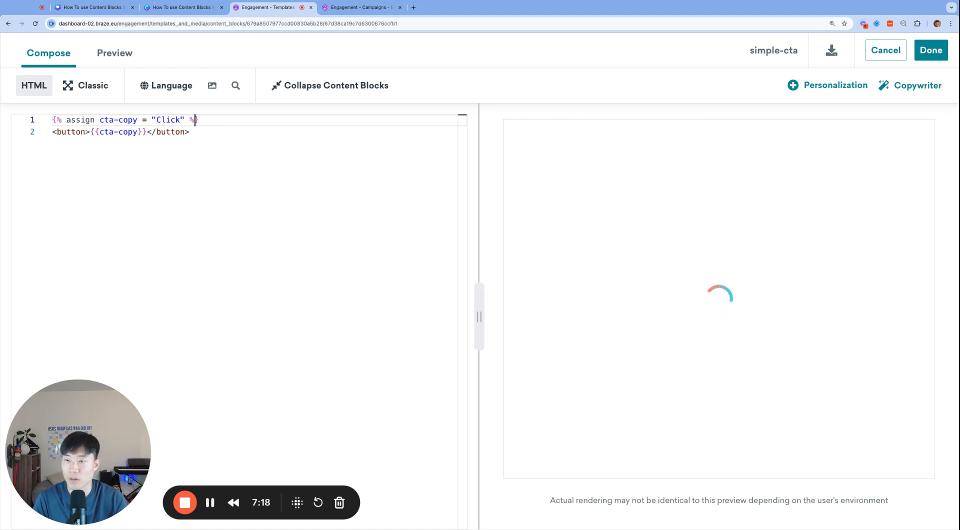
pyautogui.press('Down')
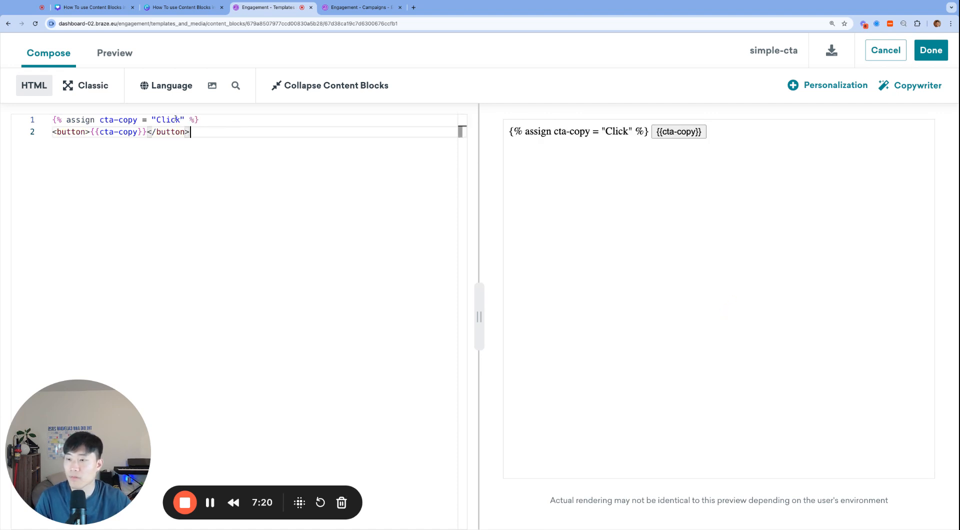
# Preview the simple-cta content block as a random user and return to its HTML code.
pyautogui.click(181, 120)
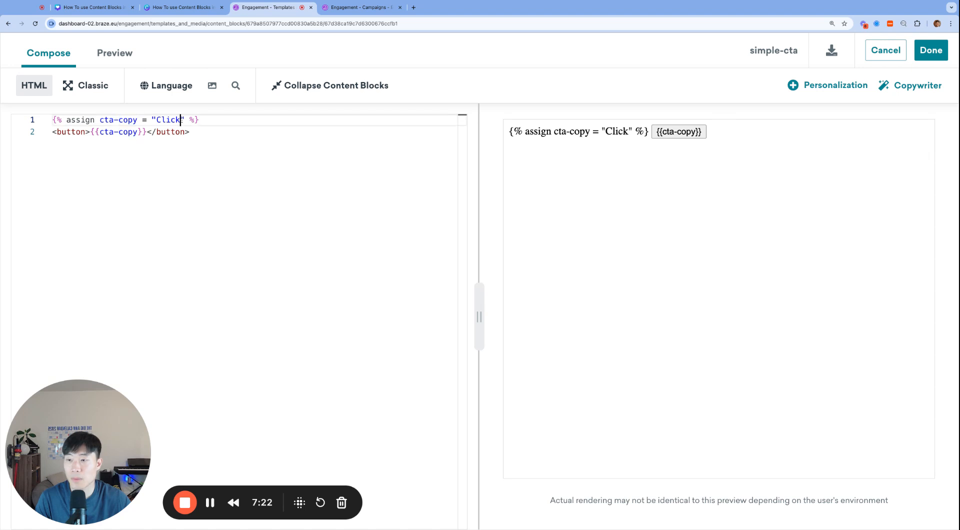
pyautogui.click(131, 58)
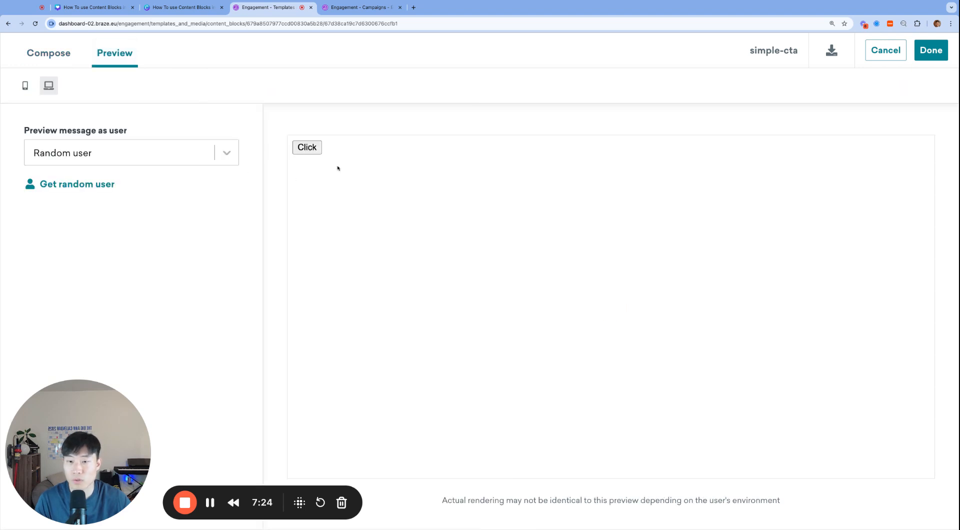
pyautogui.click(64, 55)
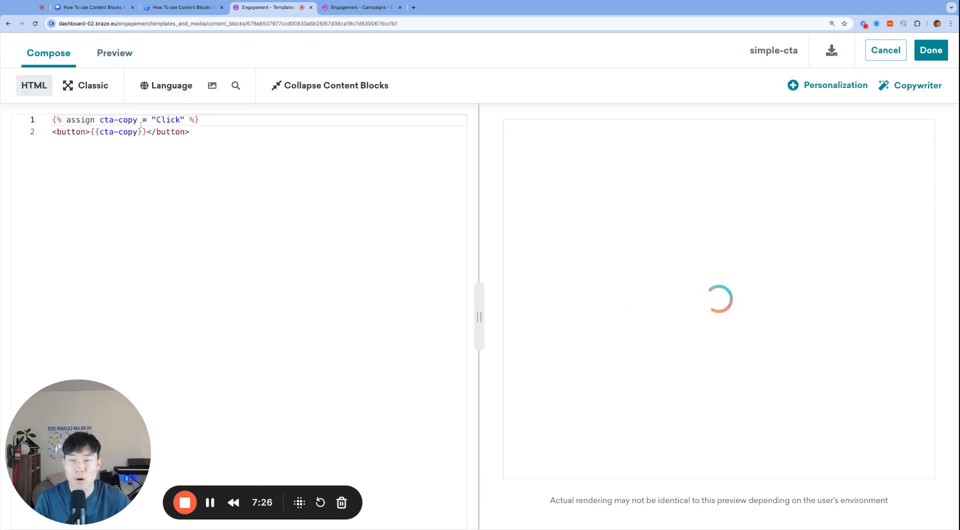
# Examine the cta-copy assign line and inspect the HTML block's Liquid tag in the Welcome User email.
pyautogui.doubleClick(100, 120)
pyautogui.click(100, 120)
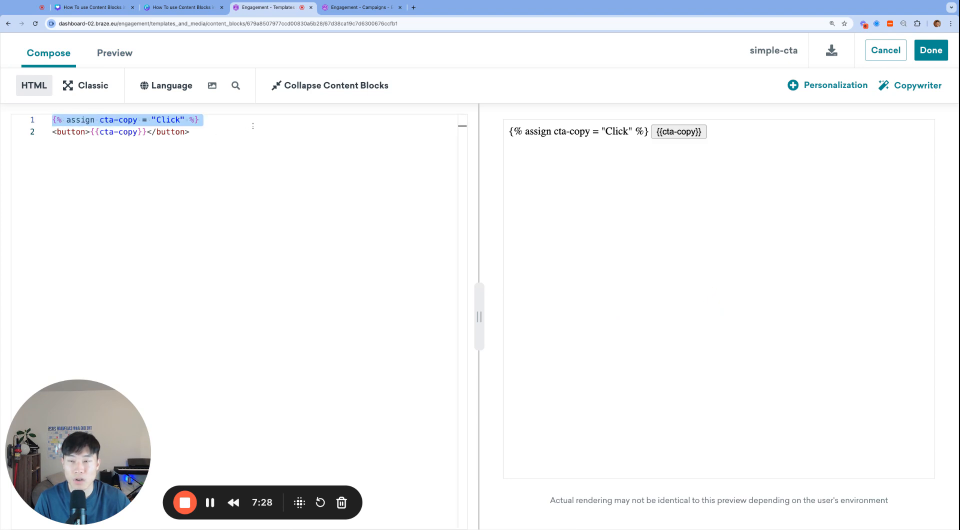
pyautogui.click(363, 7)
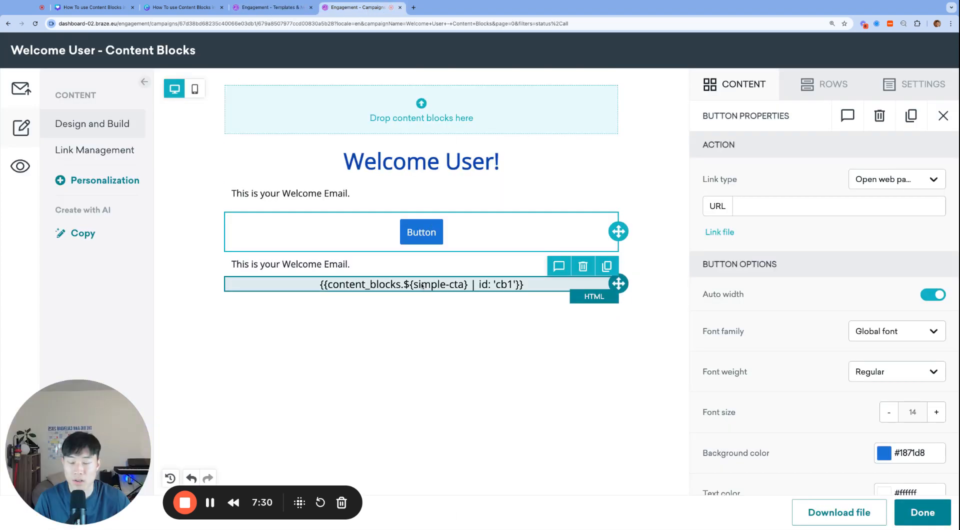
pyautogui.click(323, 286)
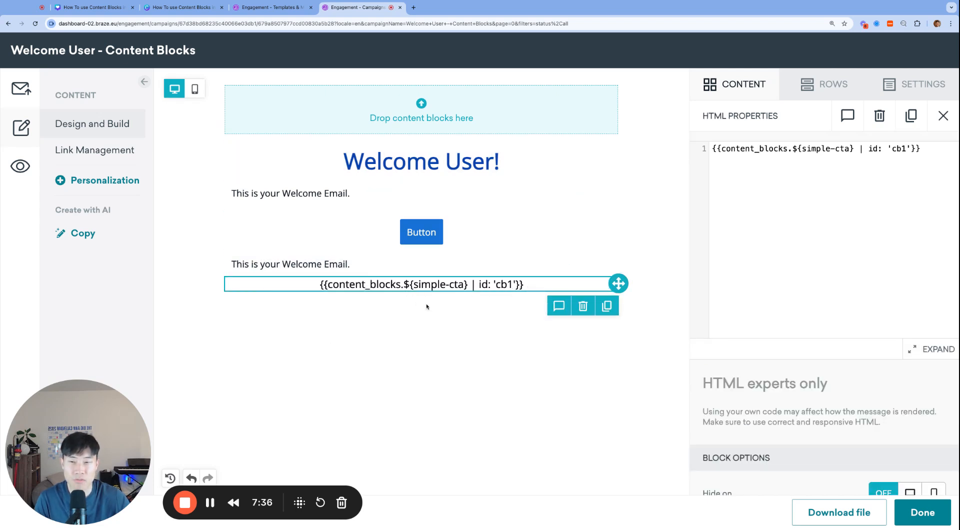
# Cut the cta-copy assign line out of the simple-cta content block's HTML and launch the updated block.
pyautogui.click(265, 7)
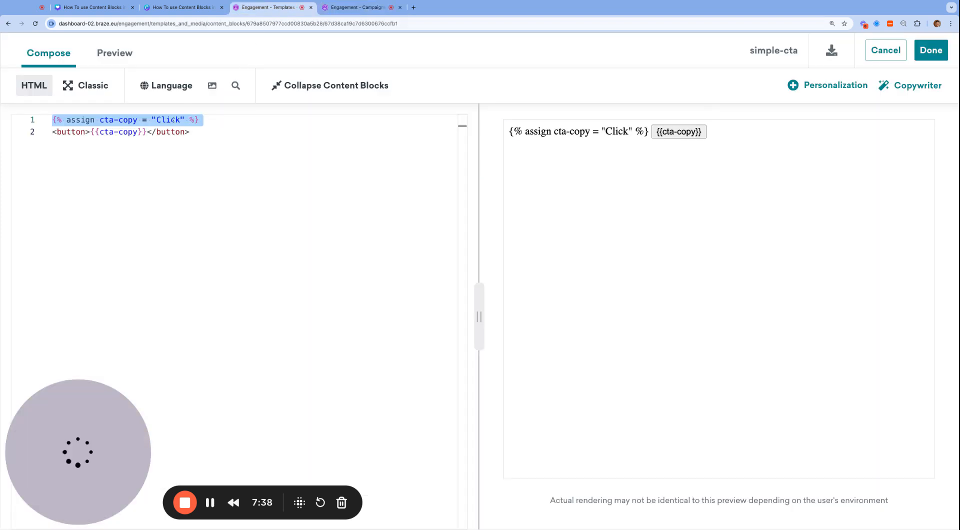
pyautogui.click(167, 132)
pyautogui.click(213, 129)
pyautogui.press('super+shift+Up')
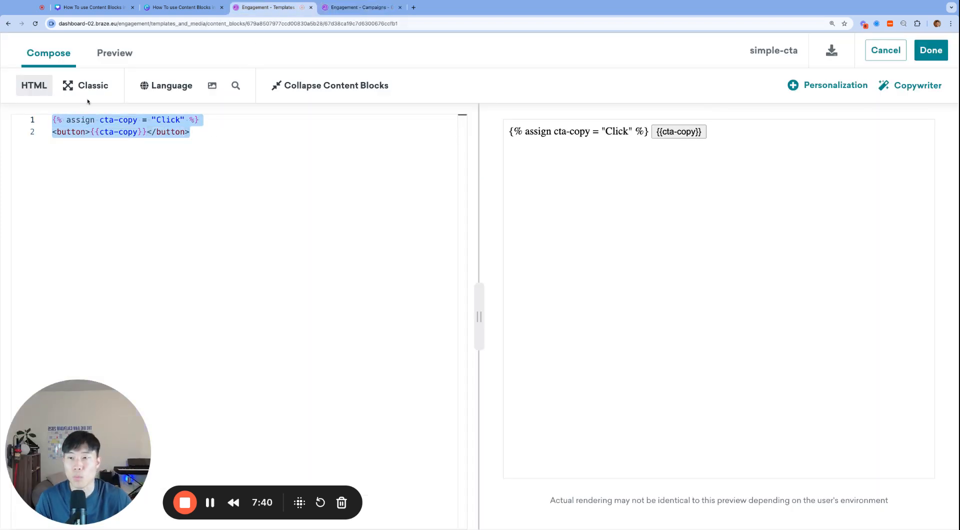
pyautogui.doubleClick(114, 121)
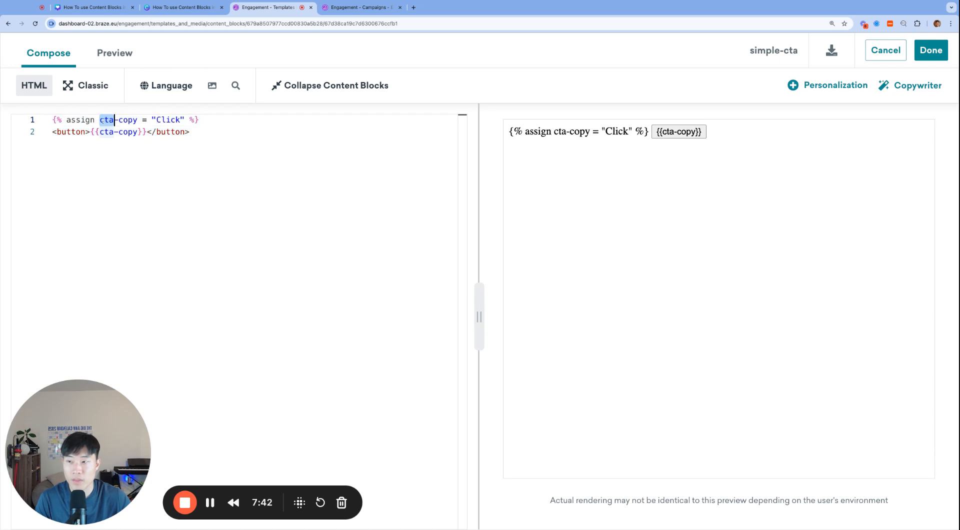
pyautogui.click(138, 121)
pyautogui.tripleClick(137, 121)
pyautogui.hotkey('ctrl', 'c')
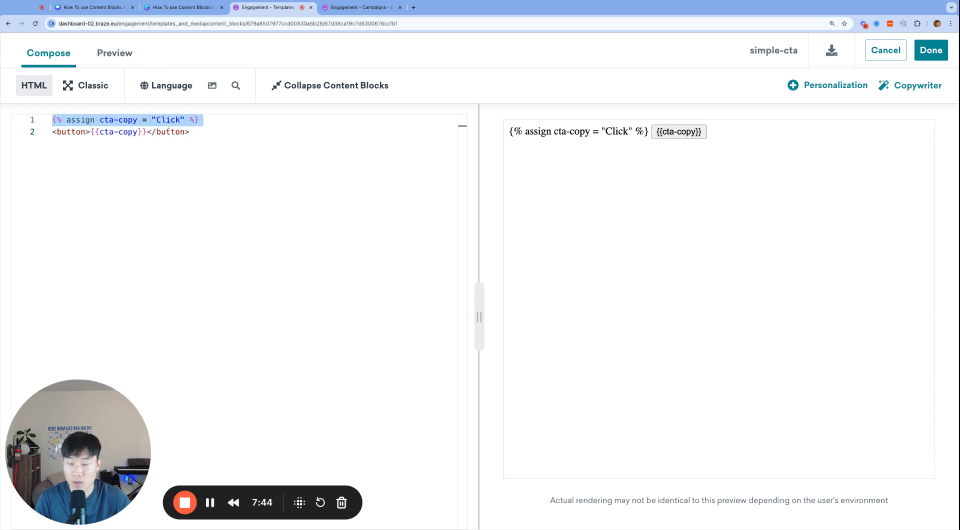
pyautogui.press('BackSpace')
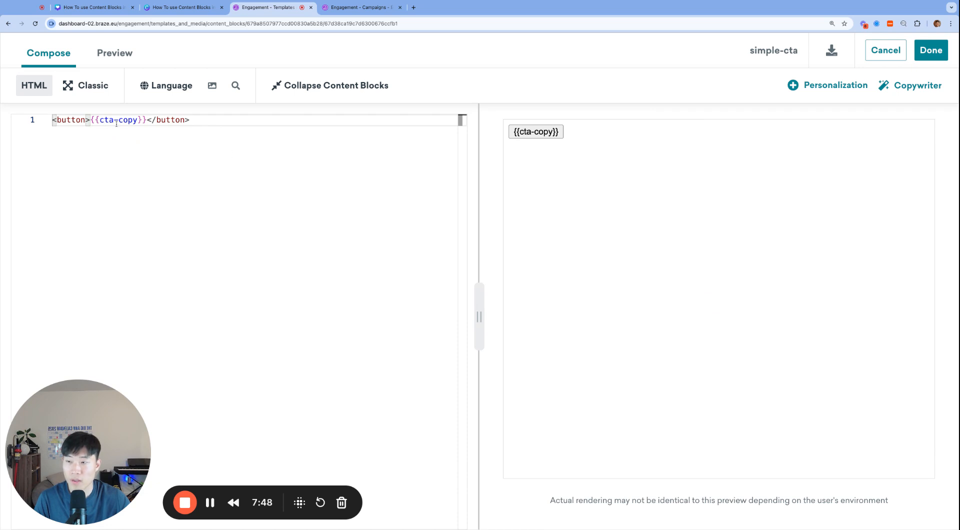
pyautogui.click(931, 50)
pyautogui.click(881, 510)
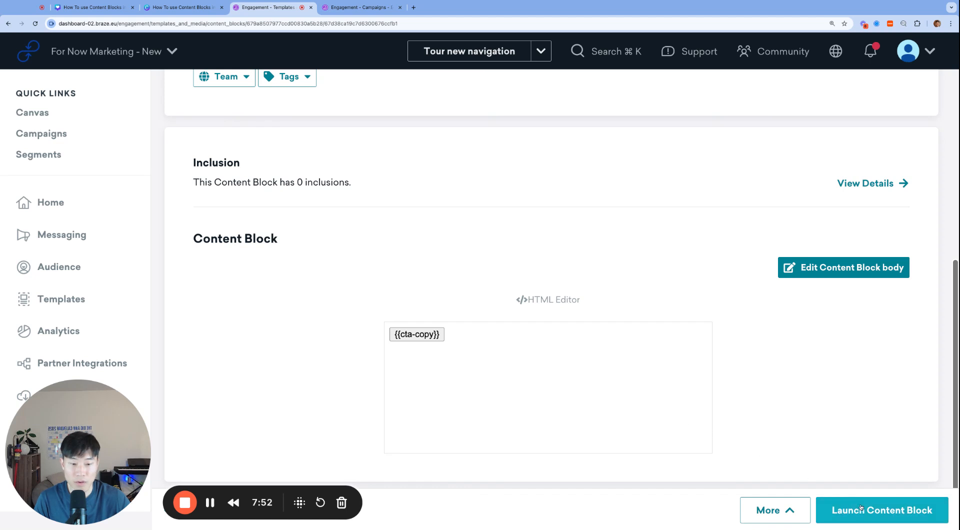
# Add a paragraph block above the email's Welcome User! title and paste {% assign cta-copy = "Click" %} as its text.
pyautogui.click(353, 8)
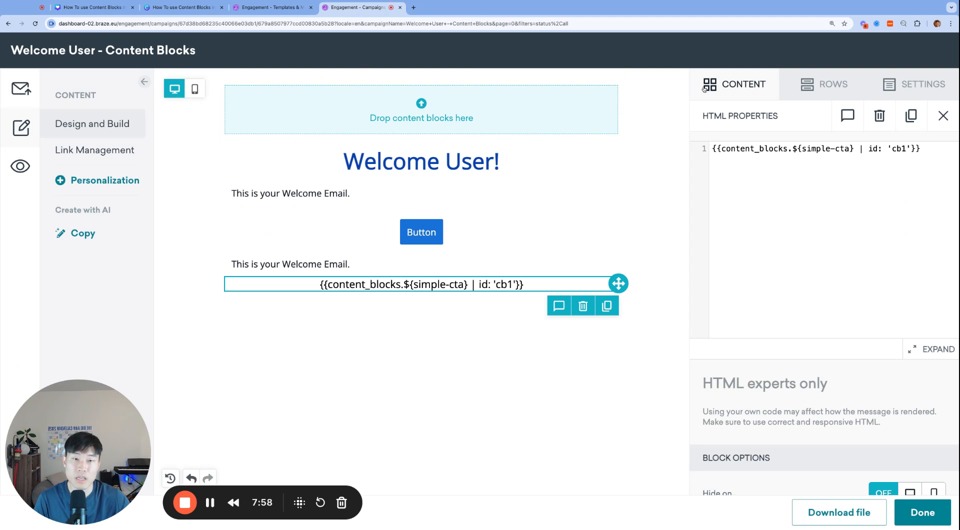
pyautogui.click(742, 86)
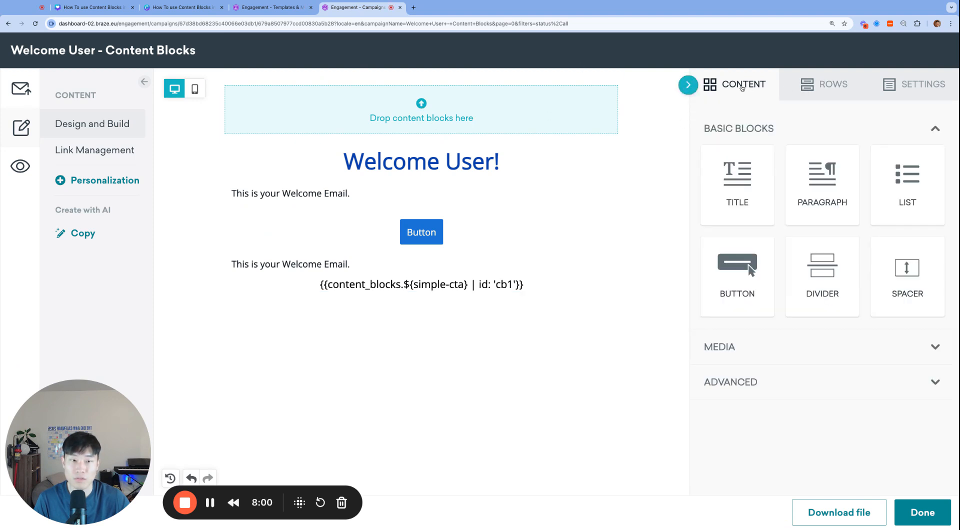
pyautogui.moveTo(851, 182); pyautogui.dragTo(575, 165)
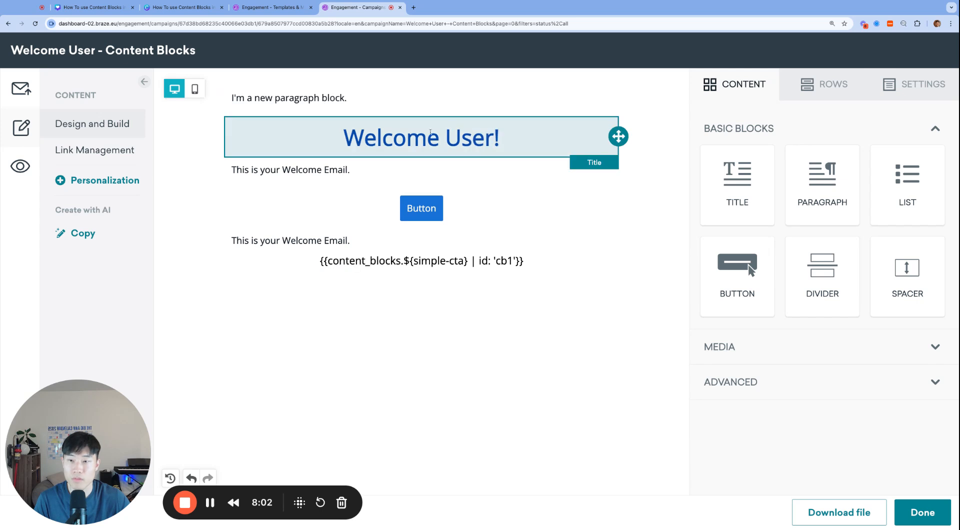
pyautogui.click(303, 102)
pyautogui.hotkey('ctrl', 'v')
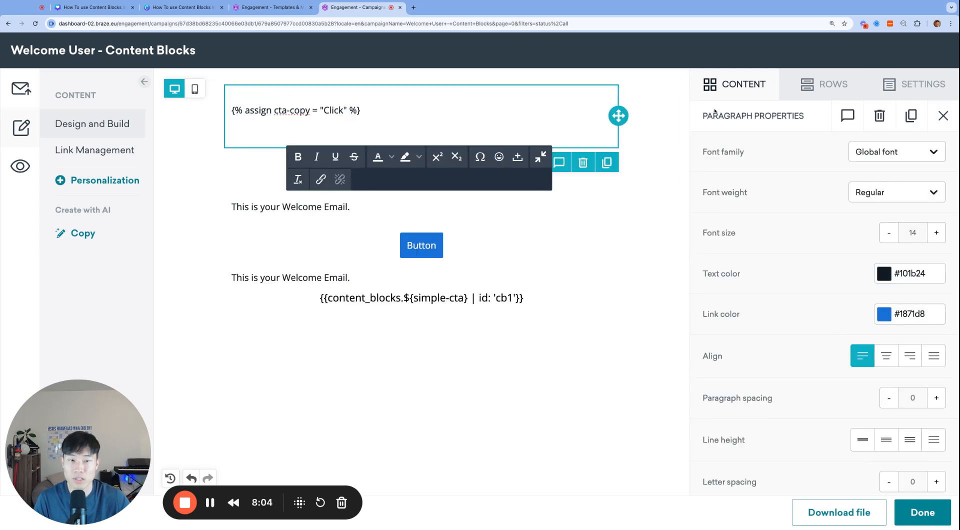
# Set the assign paragraph's padding to 0 on all sides and remove the blank lines around its text.
pyautogui.scroll(-4, 813, 339)
pyautogui.click(714, 411)
pyautogui.click(714, 411)
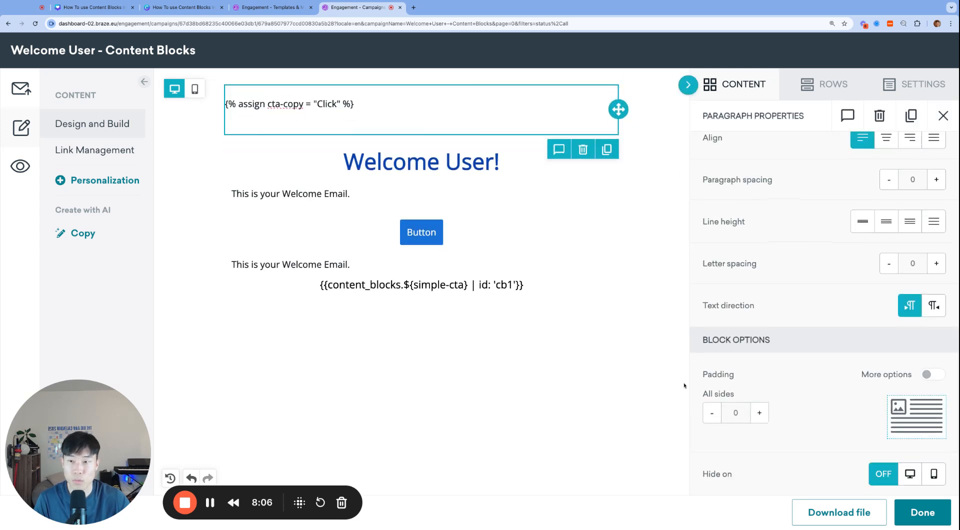
pyautogui.click(376, 105)
pyautogui.press('BackSpace')
pyautogui.press('BackSpace')
pyautogui.press('BackSpace')
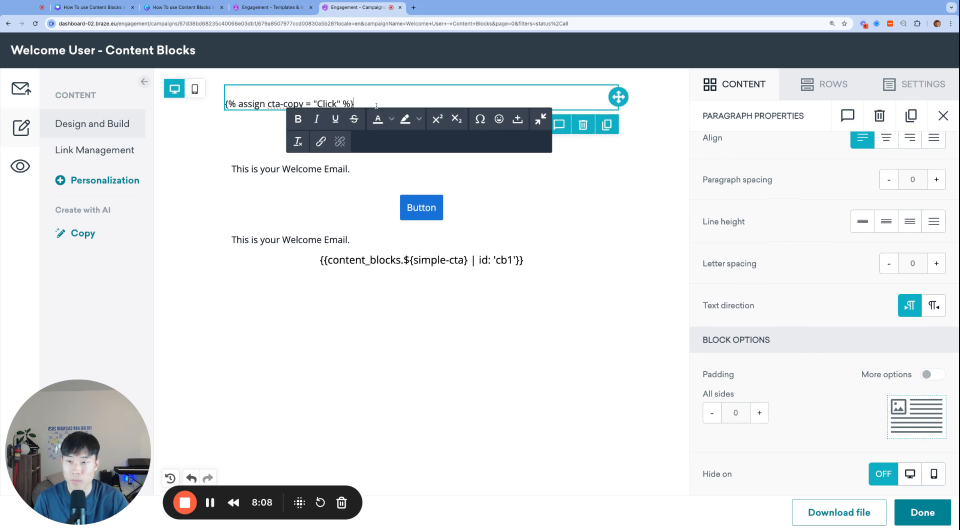
pyautogui.click(266, 118)
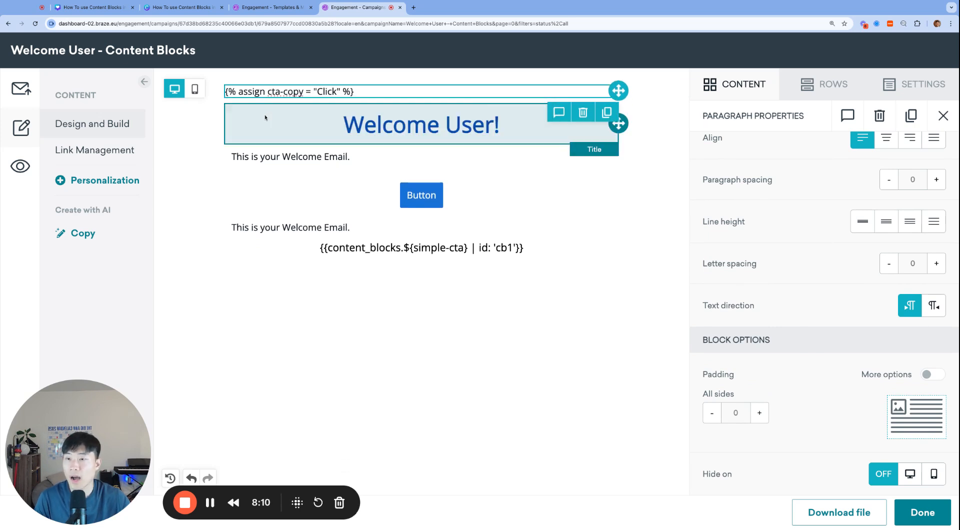
# Set the cta-copy value in the top assign paragraph to "Go To Menu" and preview the email.
pyautogui.click(286, 92)
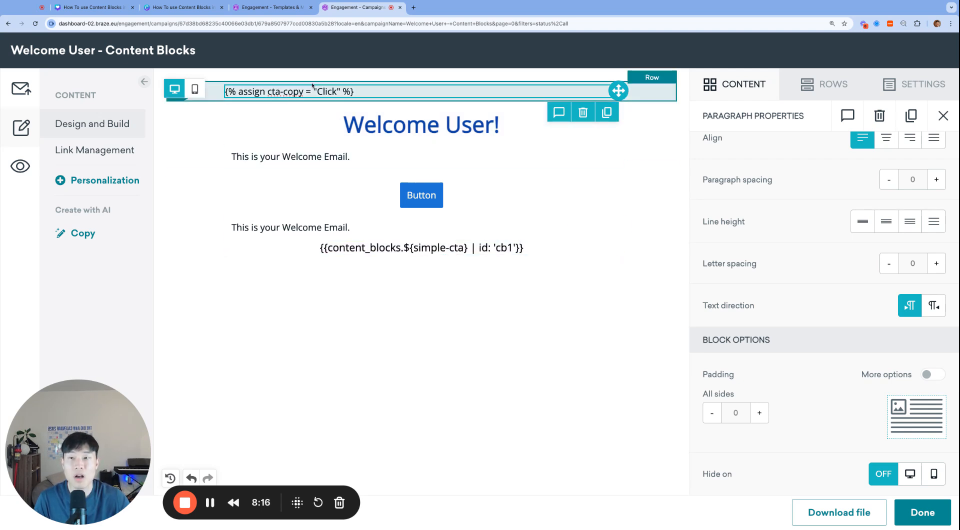
pyautogui.click(319, 91)
pyautogui.hotkey('alt', 'shift', 'Left')
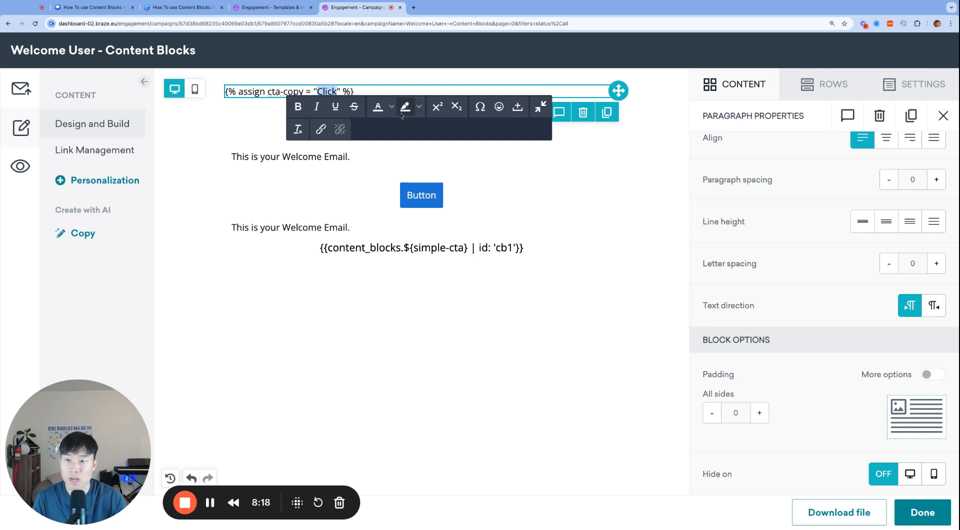
pyautogui.write('Go To Menu')
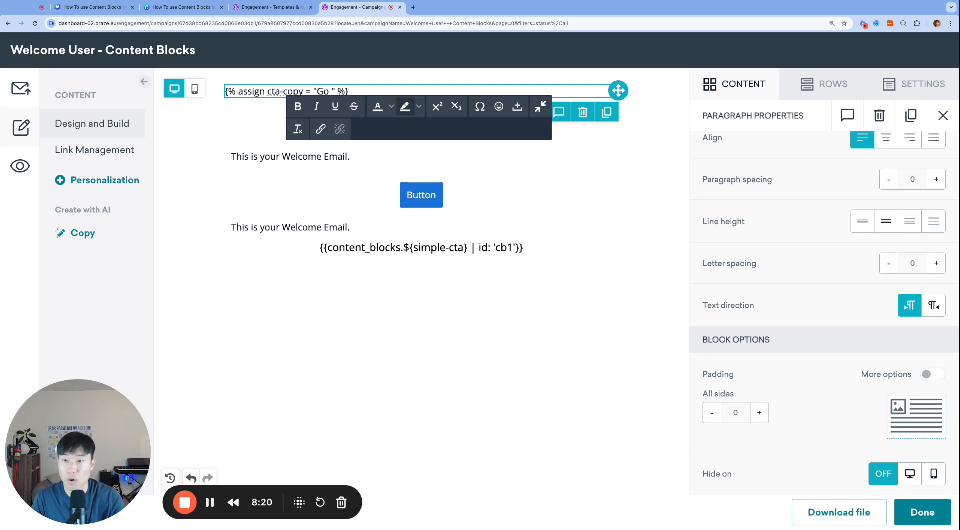
pyautogui.click(26, 159)
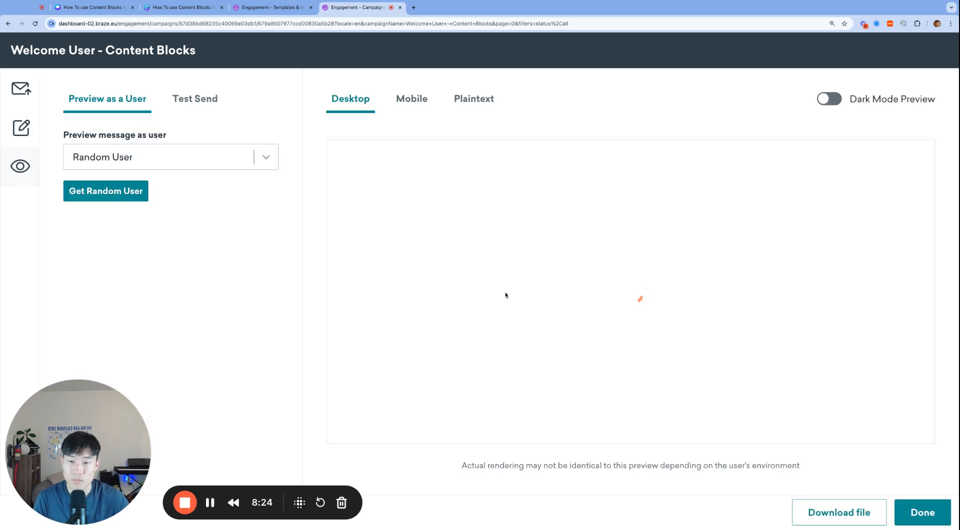
pyautogui.click(26, 133)
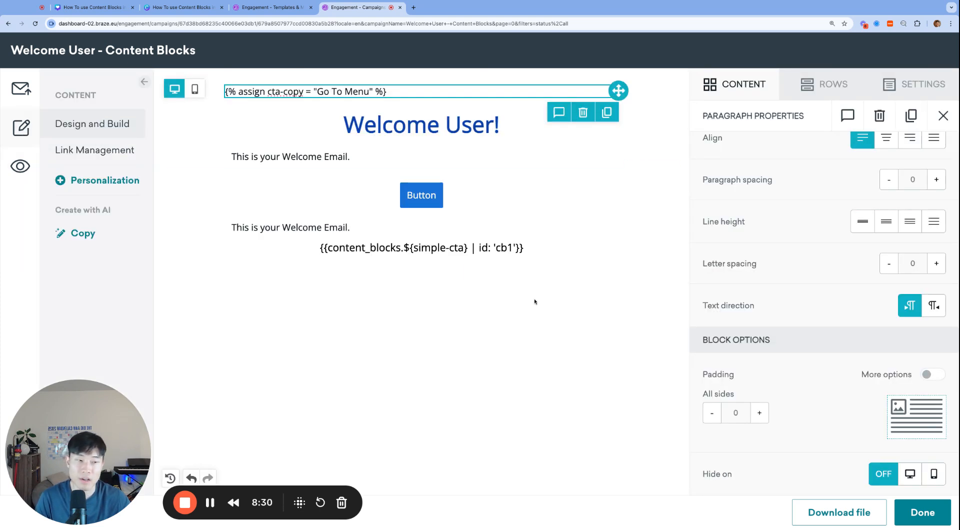
# Inspect the email's simple-cta HTML block and the assign paragraph, and select the entire assign line.
pyautogui.click(484, 249)
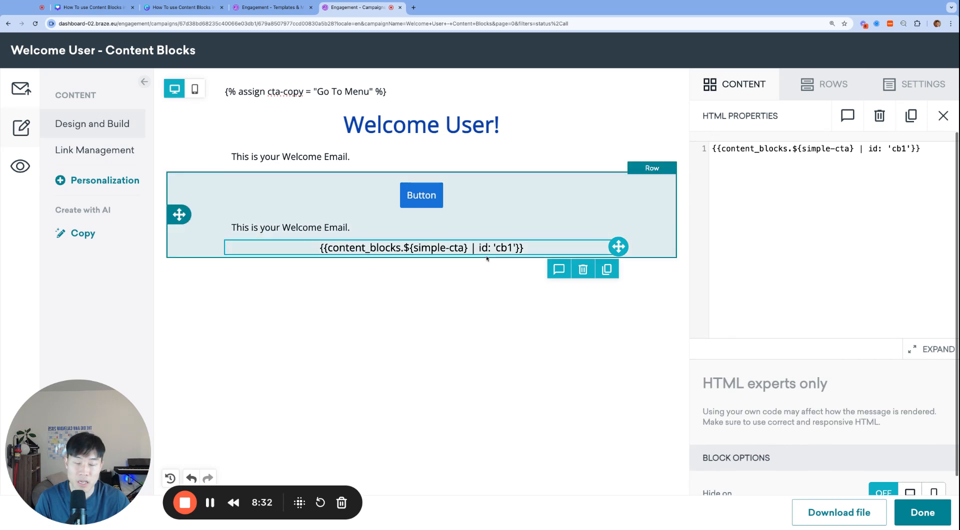
pyautogui.click(440, 91)
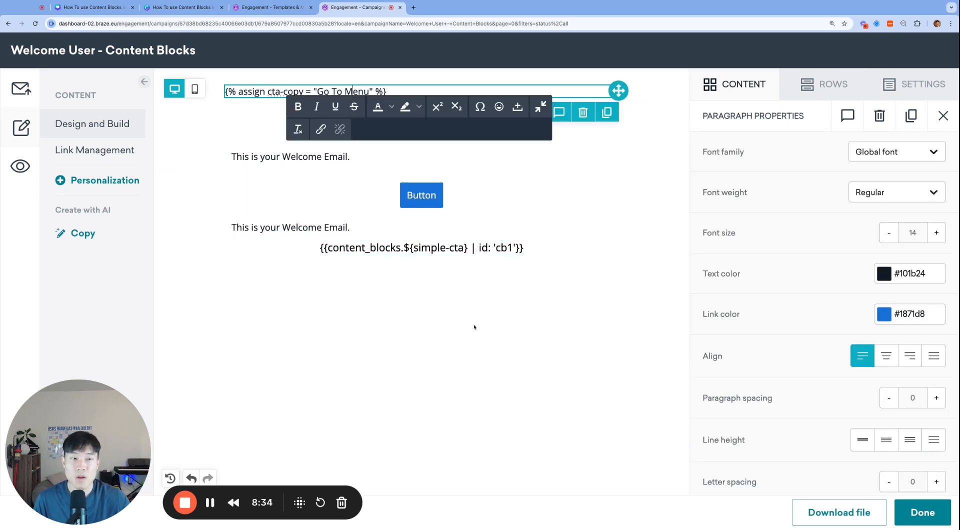
pyautogui.click(443, 250)
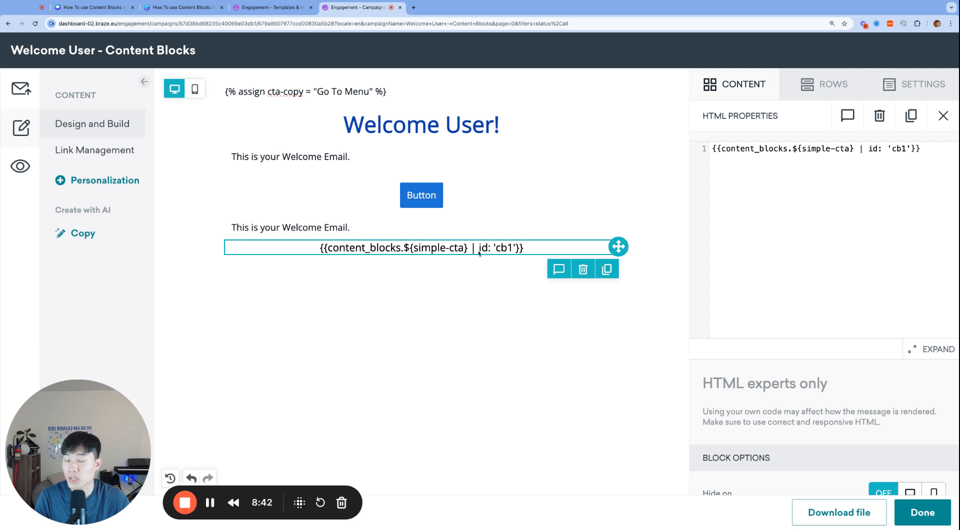
pyautogui.click(336, 91)
pyautogui.hotkey('ctrl', 'a')
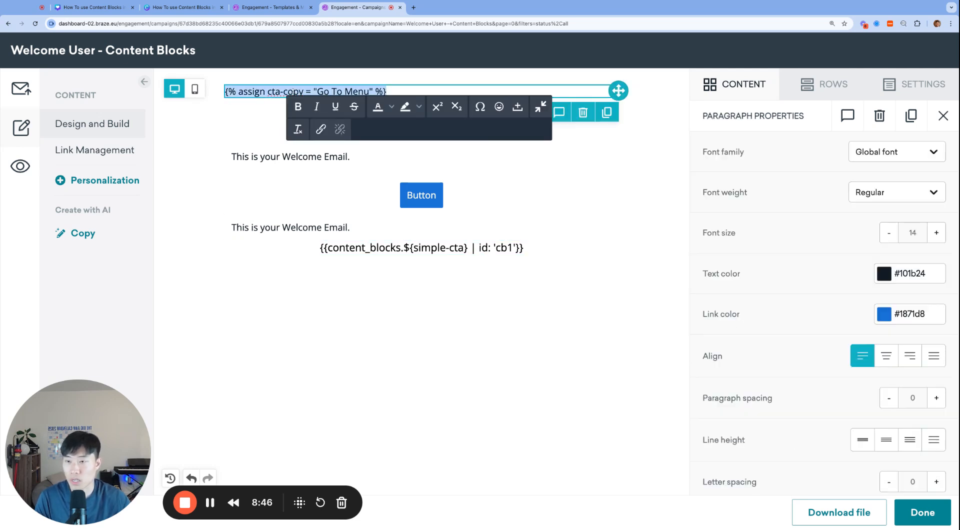
# Give the cta-copy variable in the simple-cta block's button the Liquid filter default: "Click" and launch the updated block.
pyautogui.click(269, 7)
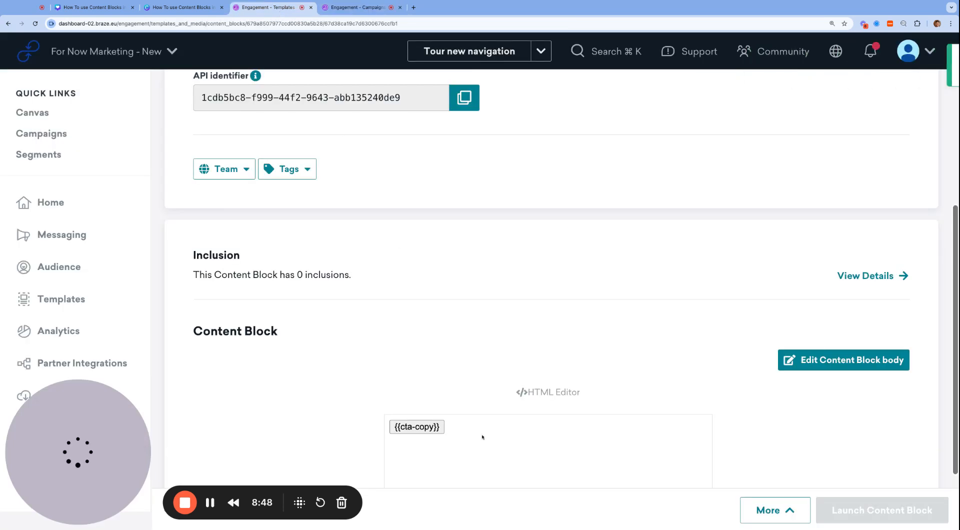
pyautogui.click(482, 436)
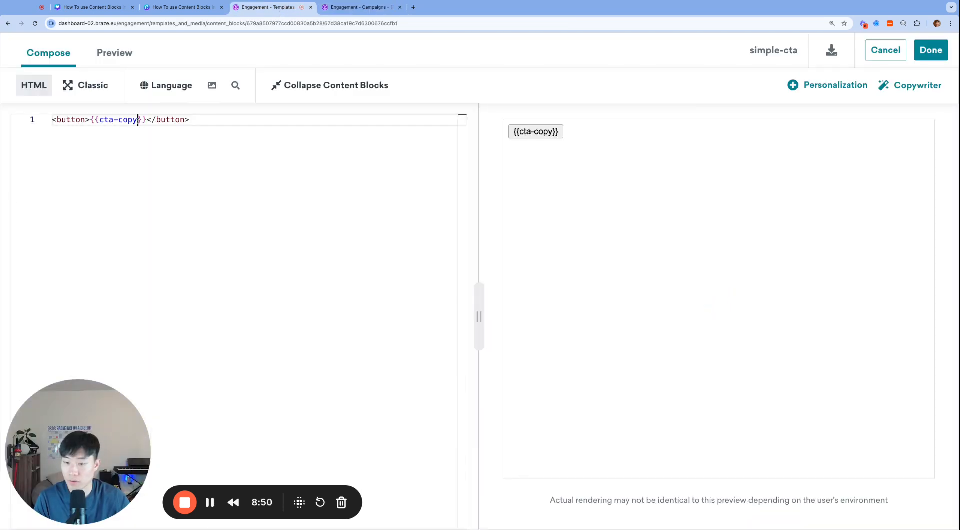
pyautogui.write('| default: "')
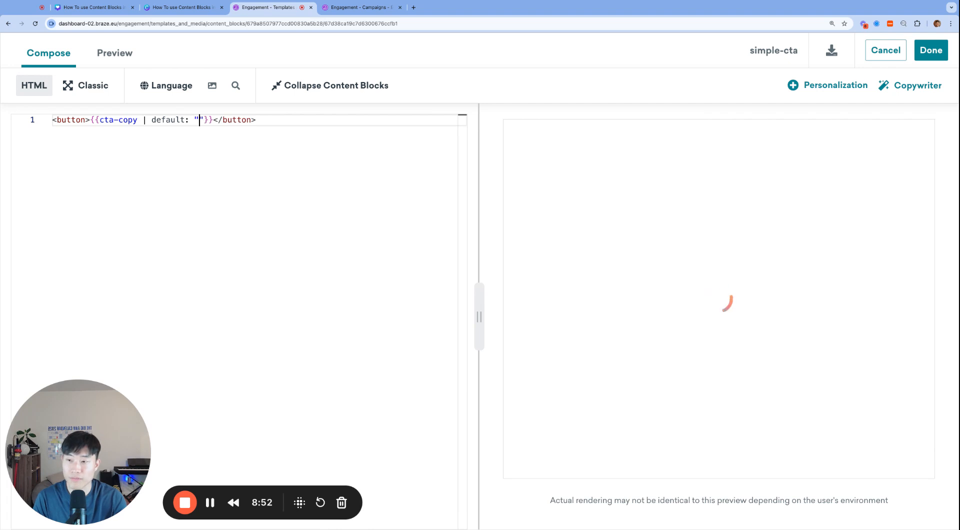
pyautogui.write('Clic')
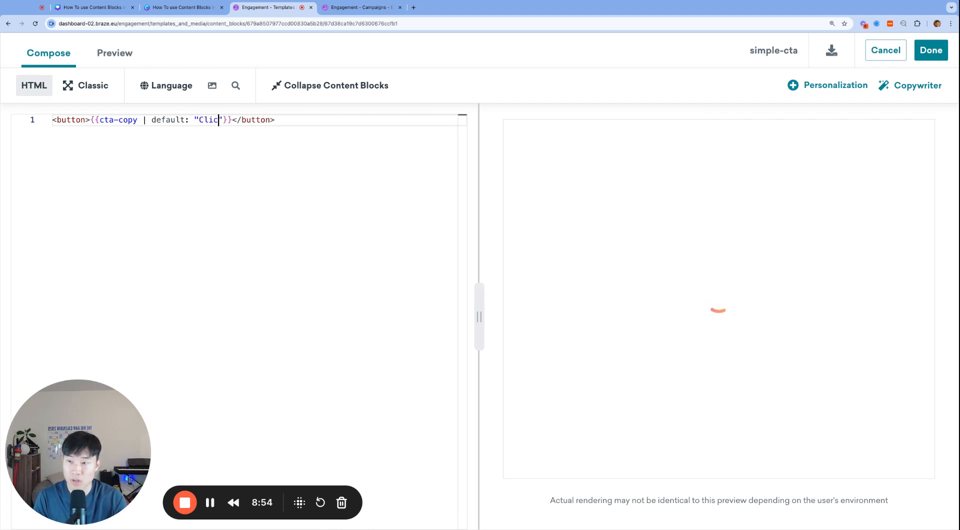
pyautogui.write('k')
pyautogui.click(929, 50)
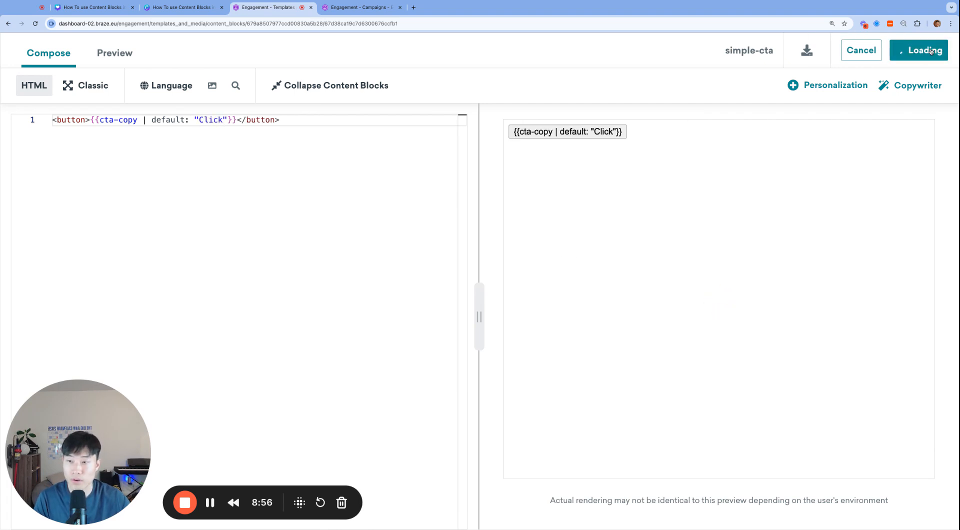
# Clear the assign line from the email's top paragraph and preview the email with the button's default text.
pyautogui.click(372, 8)
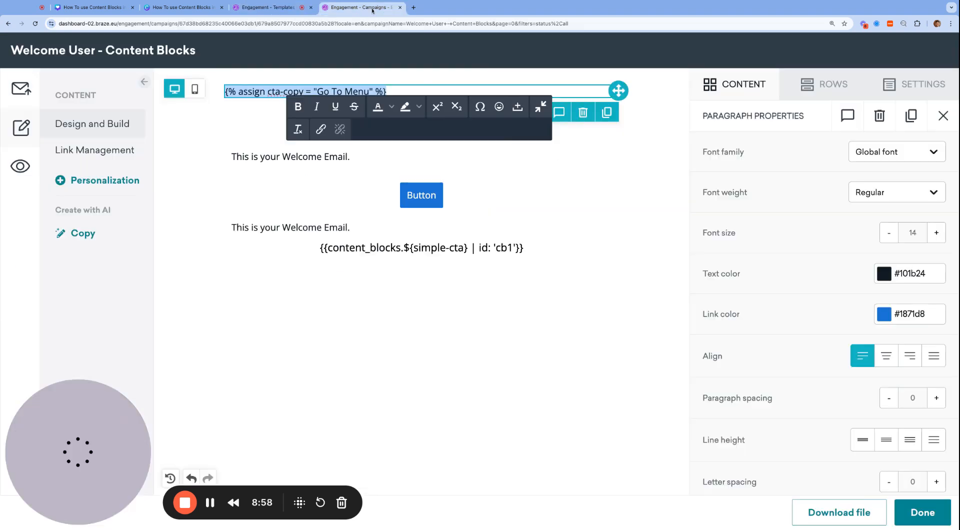
pyautogui.click(407, 93)
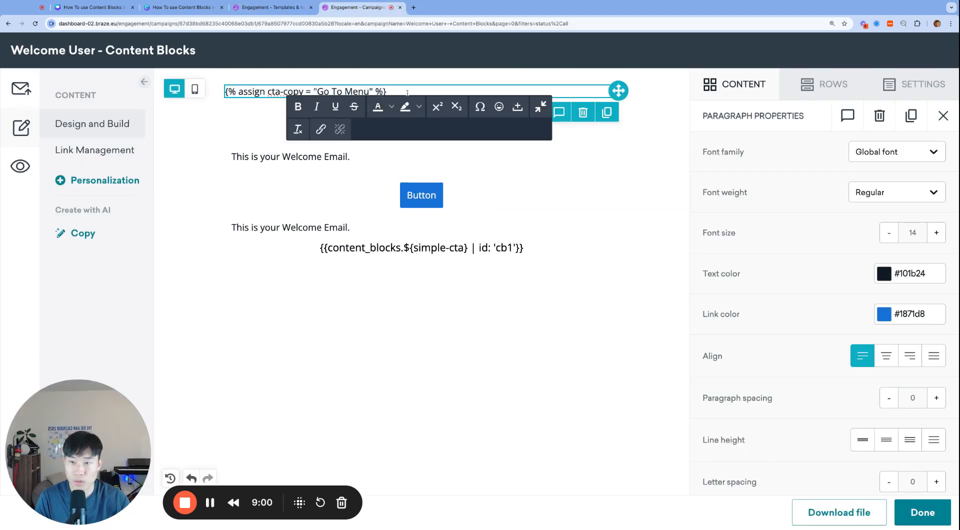
pyautogui.hotkey('ctrl', 'a')
pyautogui.hotkey('ctrl', 'c')
pyautogui.press('BackSpace')
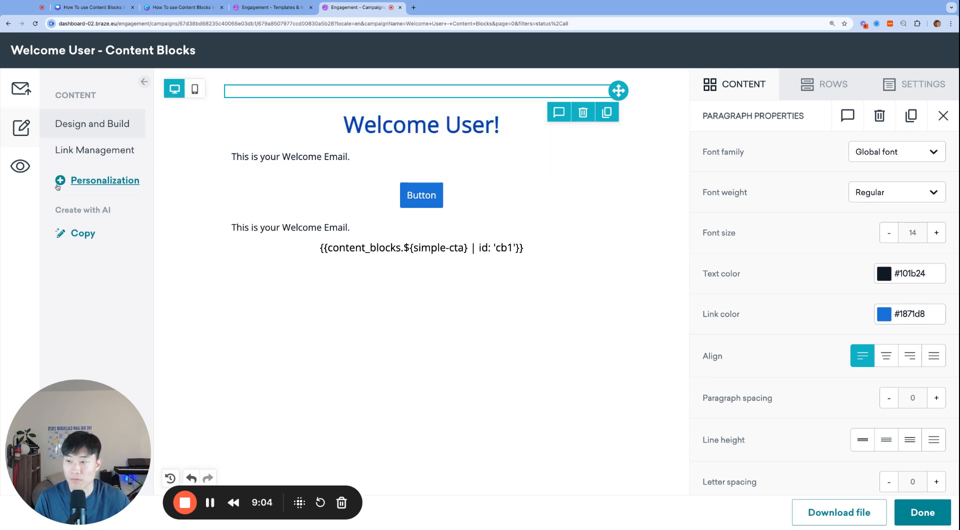
pyautogui.click(30, 172)
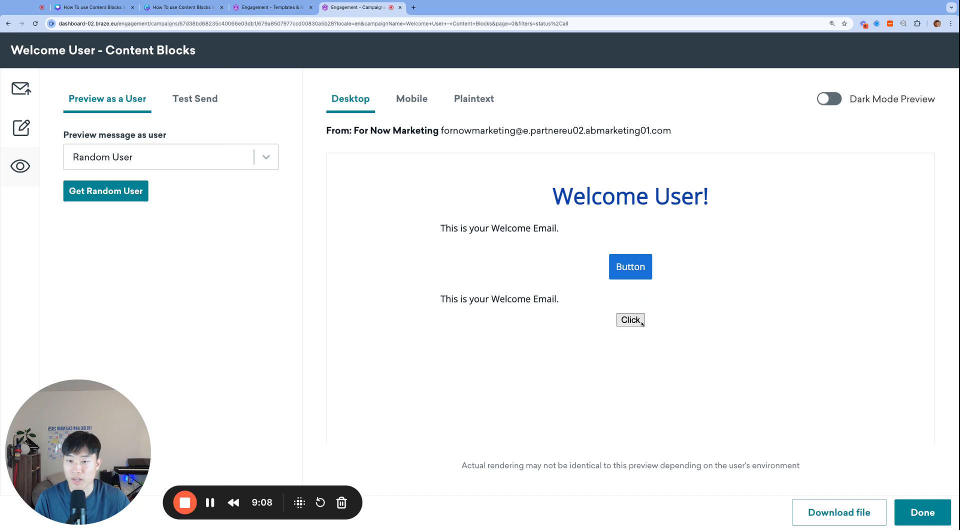
# Review the default filter on the cta-copy variable in the simple-cta content block.
pyautogui.click(268, 10)
pyautogui.scroll(-1, 507, 430)
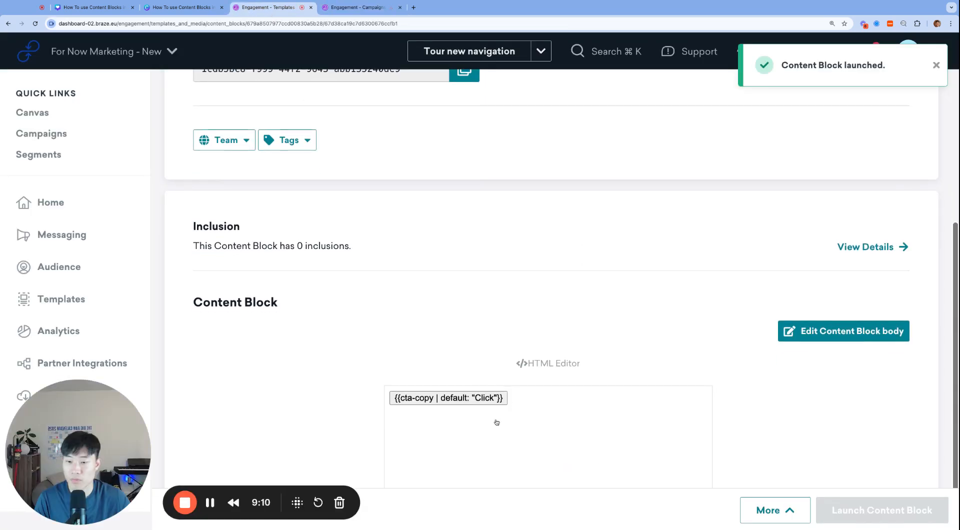
pyautogui.click(360, 7)
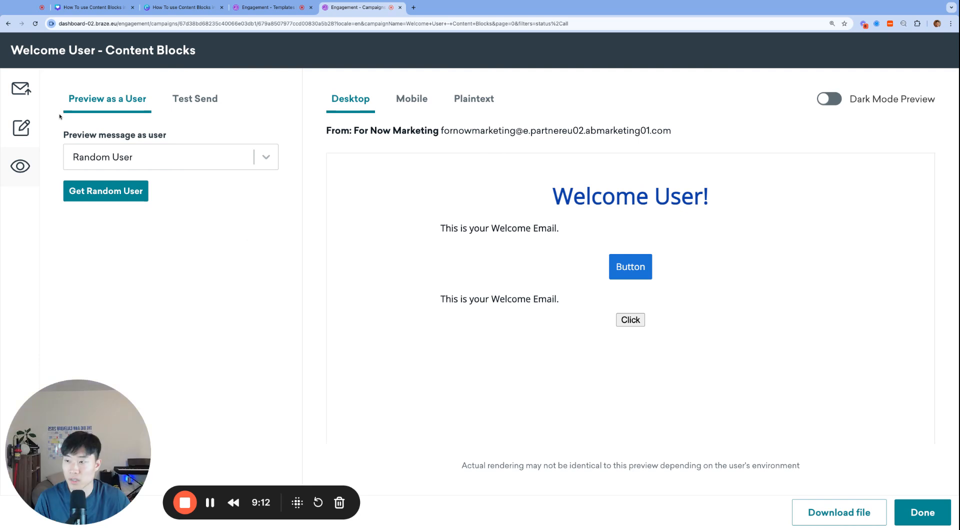
# Paste {% assign cta-copy = "Go To Menu" %} back into the email's top paragraph and preview the message.
pyautogui.click(21, 129)
pyautogui.click(359, 90)
pyautogui.hotkey('ctrl', 'v')
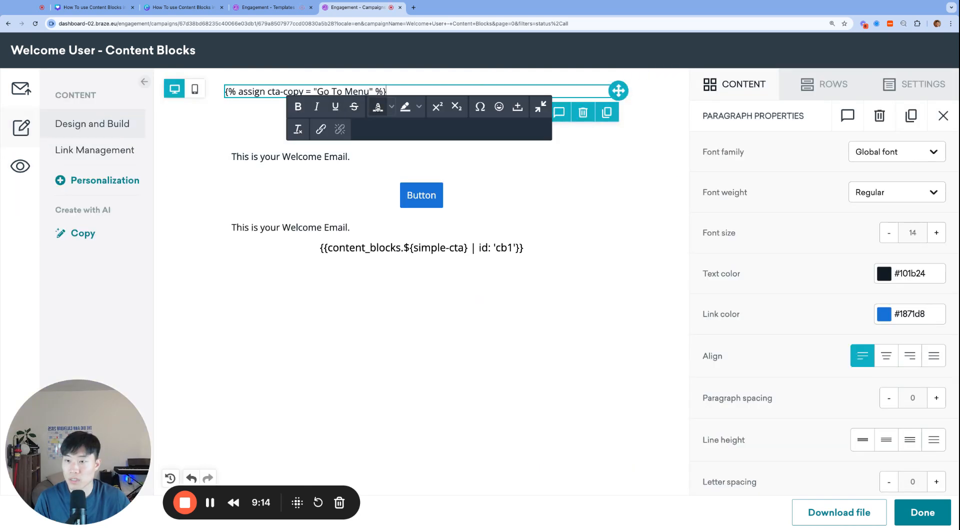
pyautogui.click(20, 165)
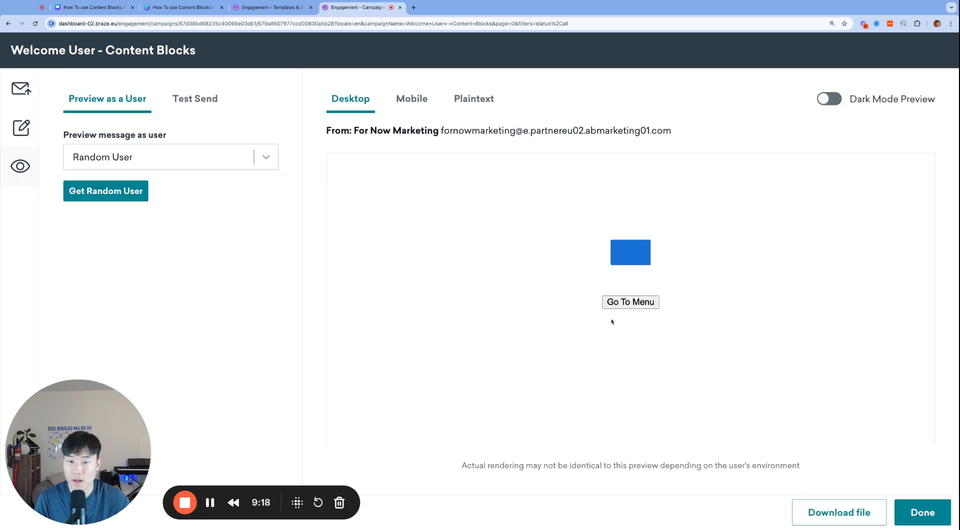
# Insert the saved welcome-user-row content block as a row below the simple-cta HTML block in the email.
pyautogui.click(21, 127)
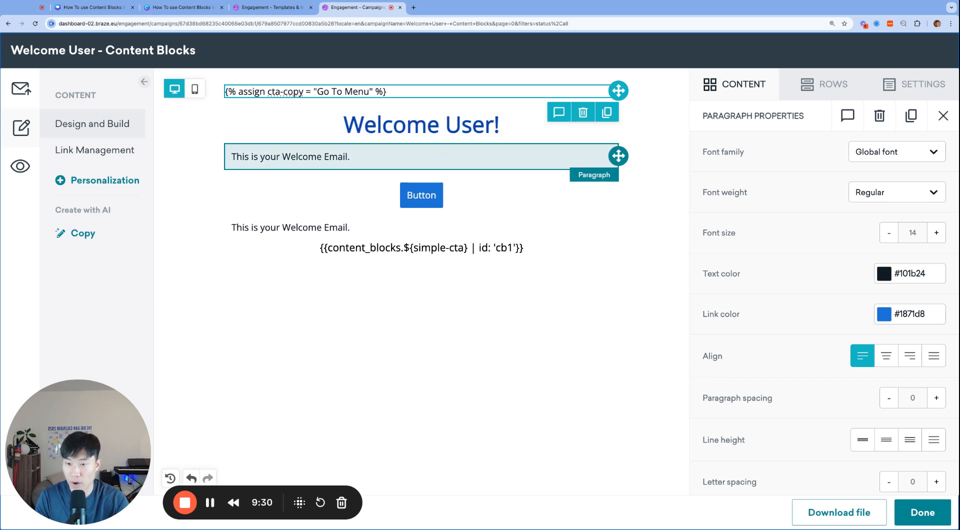
pyautogui.click(824, 85)
pyautogui.click(819, 120)
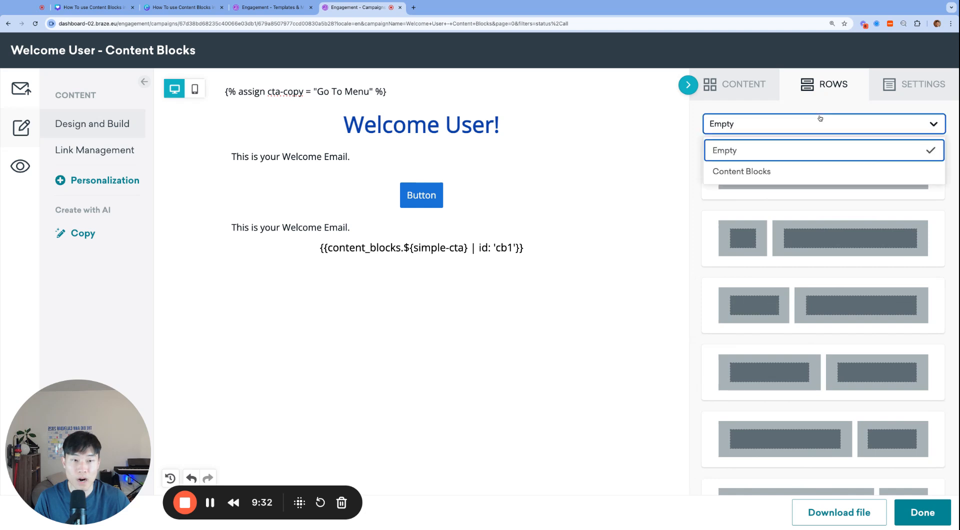
pyautogui.click(813, 173)
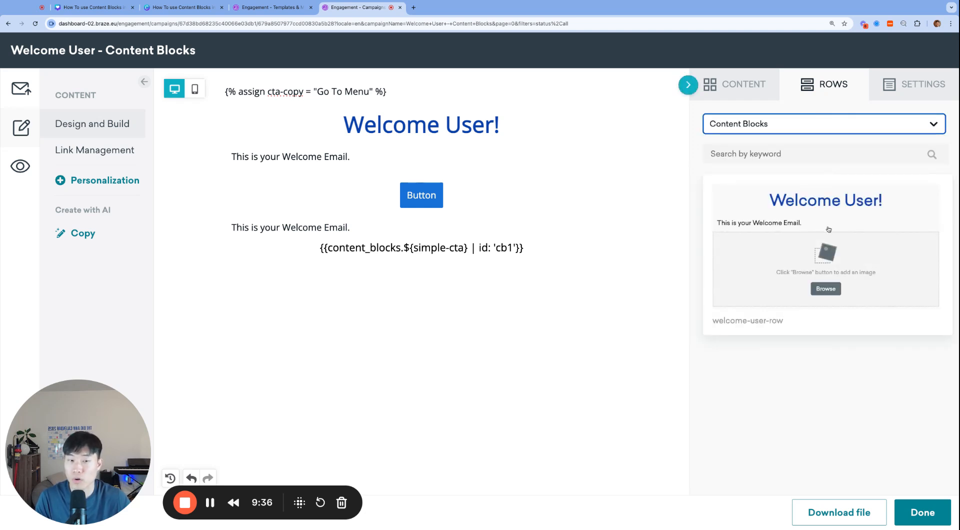
pyautogui.moveTo(846, 220); pyautogui.dragTo(530, 288)
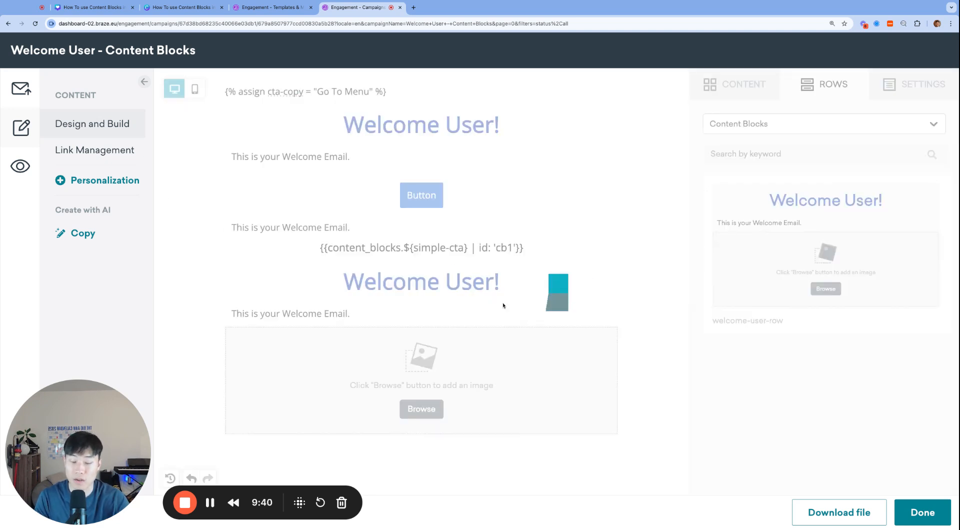